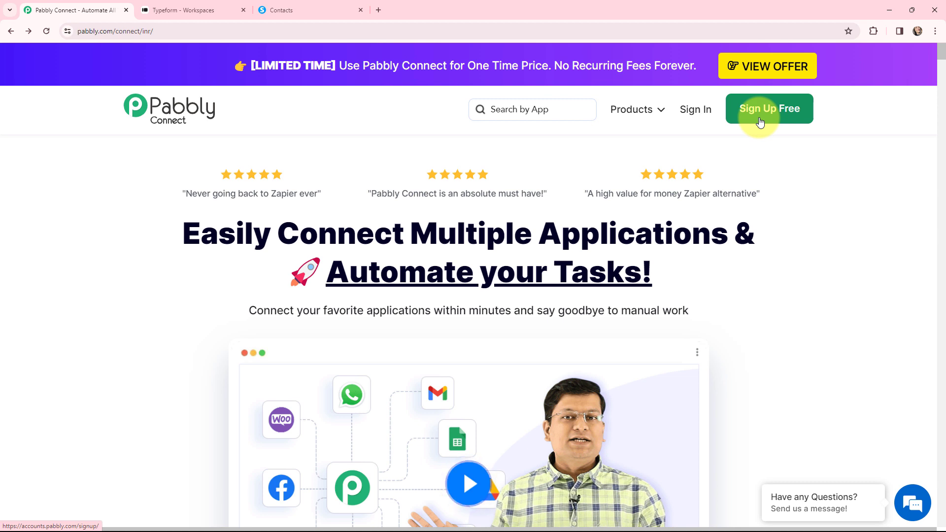
Step: Sign in, open Pabbly Connect, and start a new workflow from the dashboard
{"action": "left_click", "coordinate": [692, 112]}
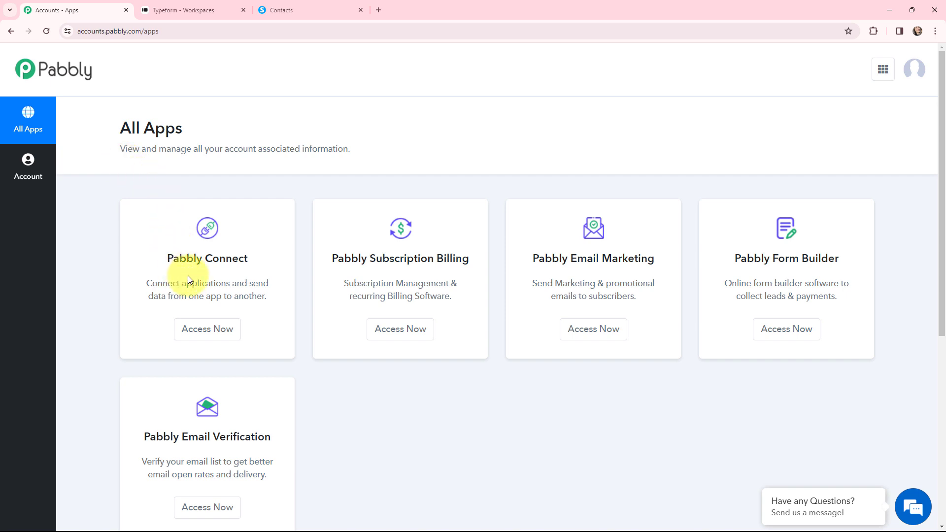
{"action": "left_click", "coordinate": [204, 334]}
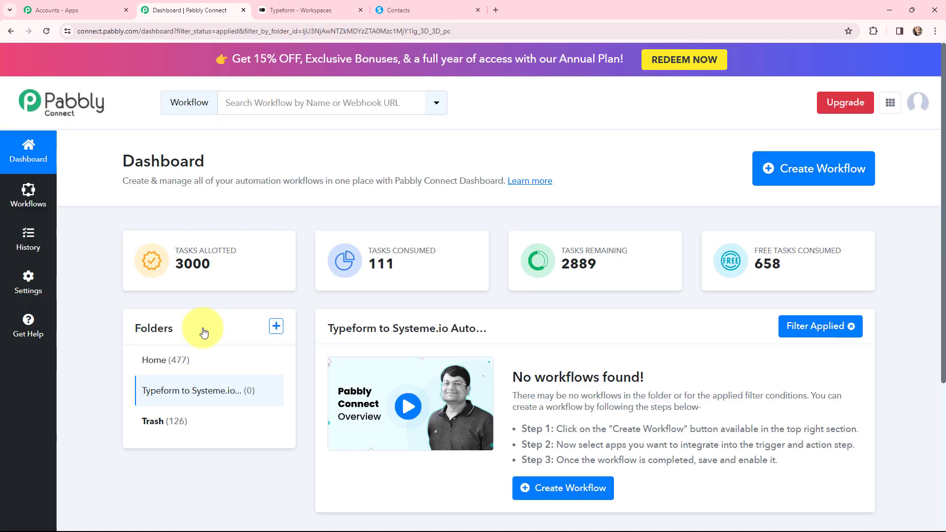
{"action": "left_click", "coordinate": [783, 169]}
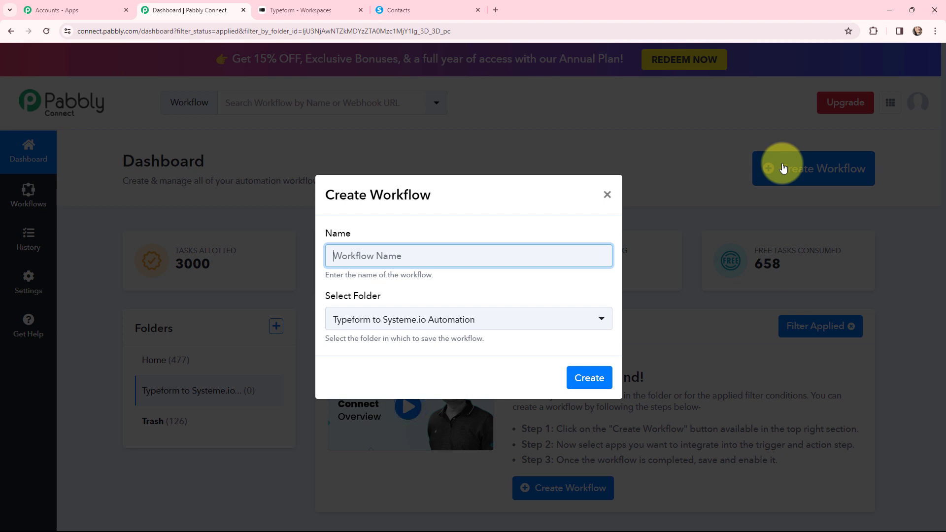
Step: Name the workflow 'Create Systeme.io Contacts on Typeform Submission' and create it in the Typeform to Systeme.io Automation folder
{"action": "type", "text": "Create Systeme.io Contacts on Typeform Submission"}
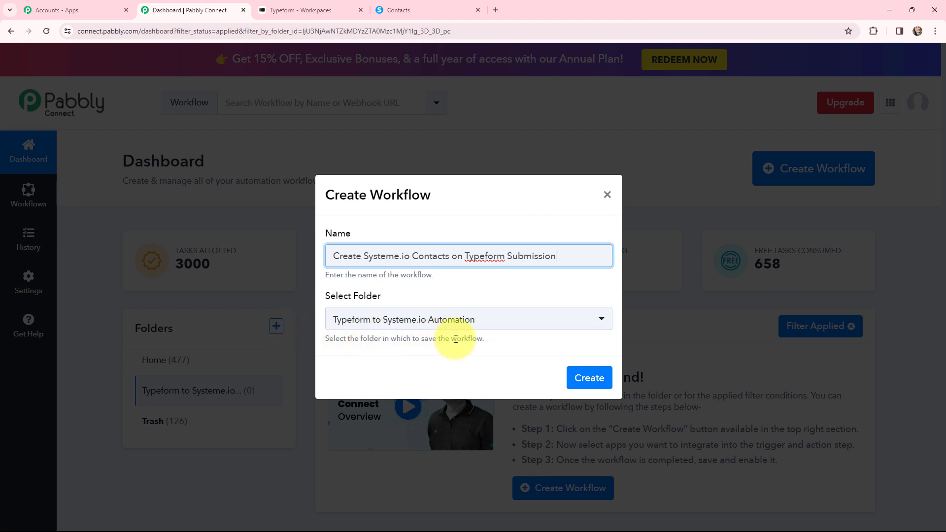
{"action": "left_click", "coordinate": [590, 377]}
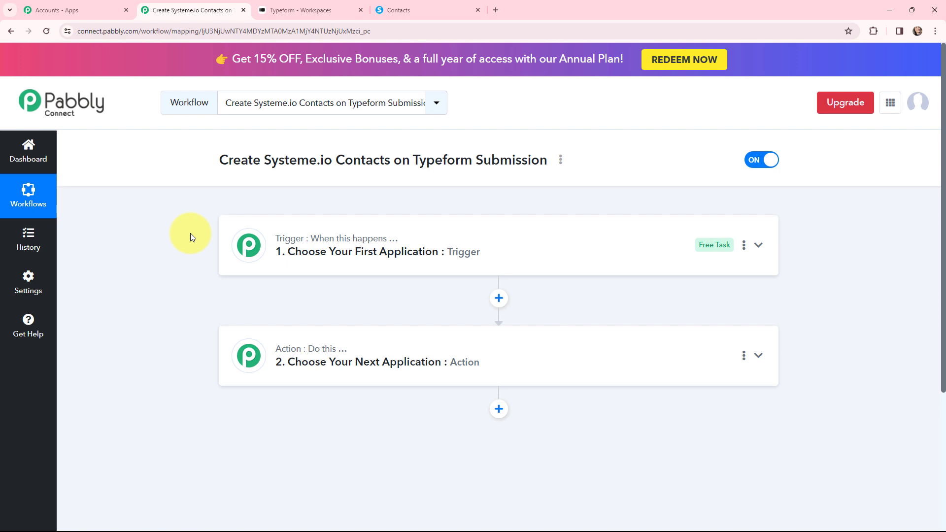
Step: Set the workflow trigger to Typeform with the New Entry event
{"action": "mouse_move", "coordinate": [327, 239]}
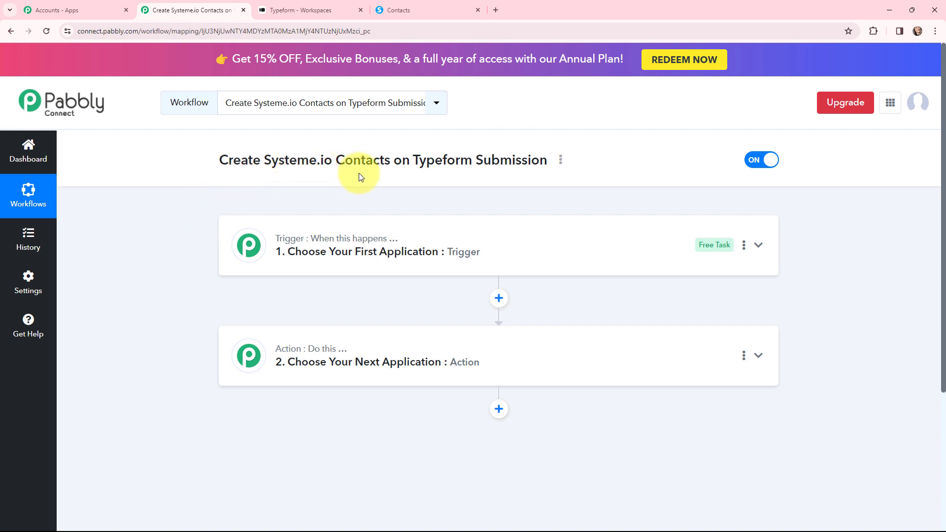
{"action": "left_click", "coordinate": [282, 9]}
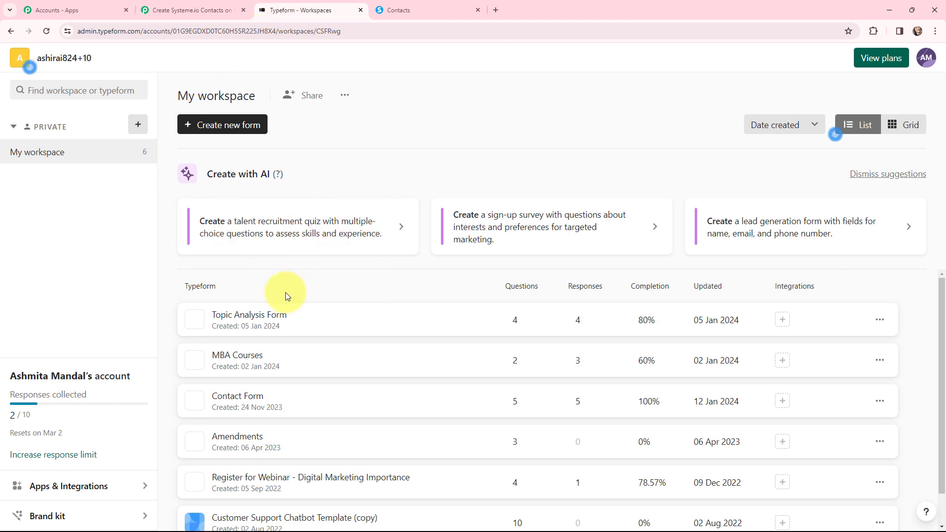
{"action": "left_click", "coordinate": [193, 6]}
{"action": "left_click", "coordinate": [249, 243]}
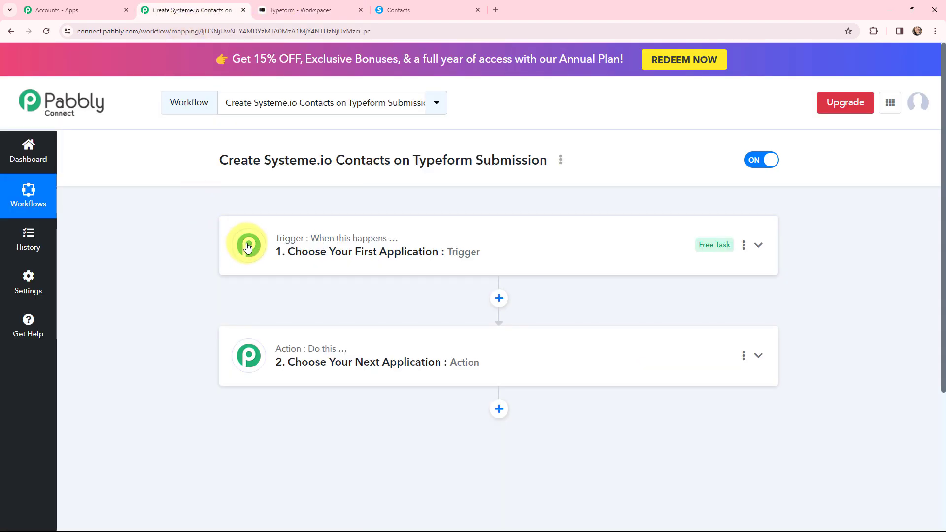
{"action": "left_click", "coordinate": [299, 310]}
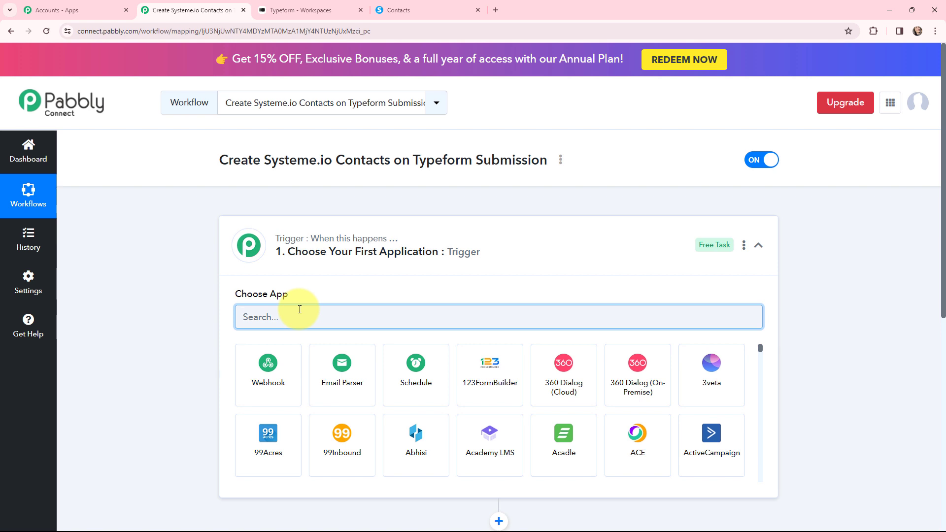
{"action": "type", "text": "typef"}
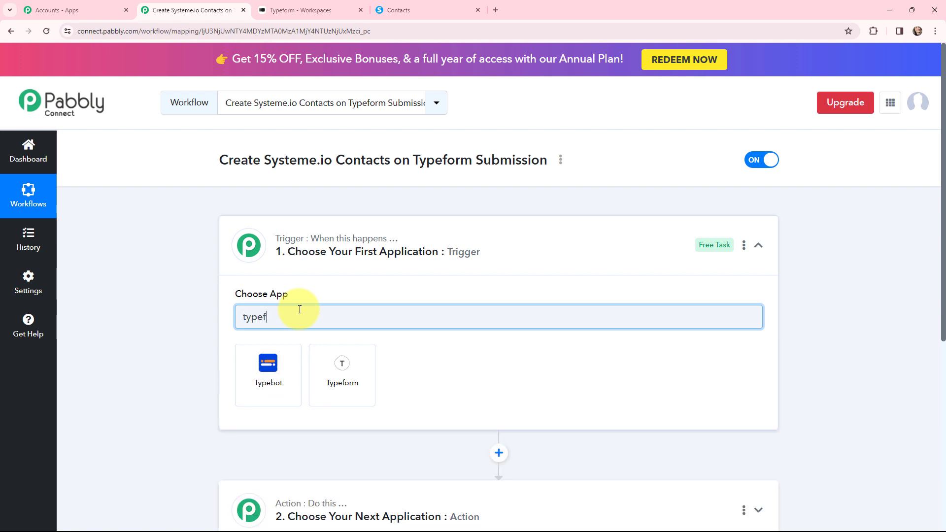
{"action": "left_click", "coordinate": [272, 367]}
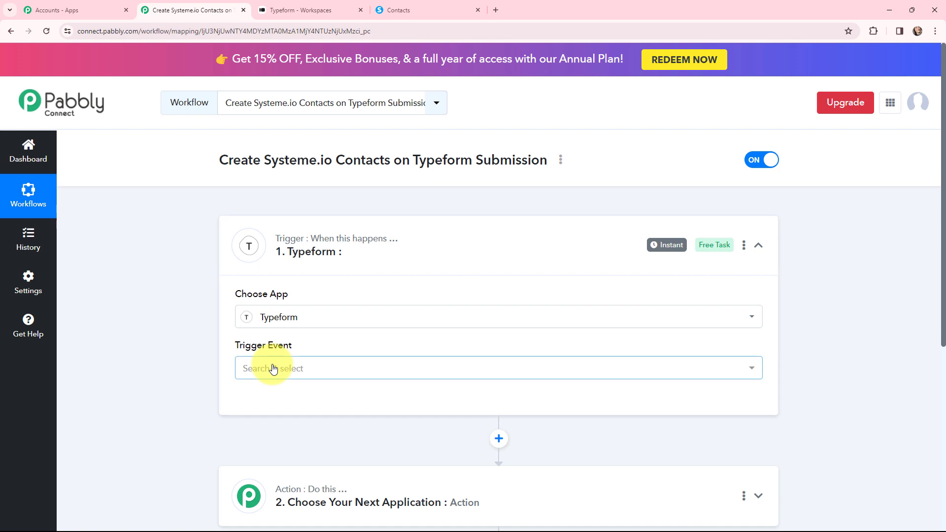
{"action": "left_click", "coordinate": [273, 368]}
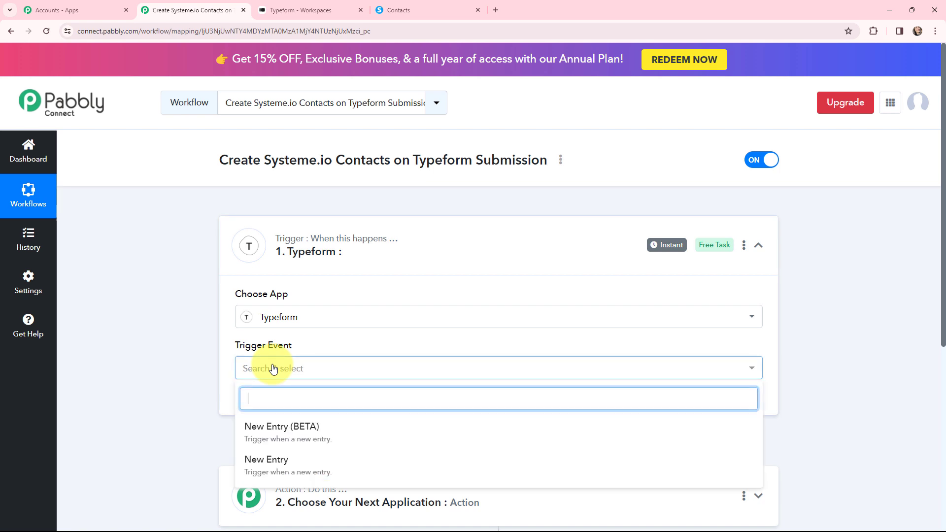
{"action": "left_click", "coordinate": [283, 460]}
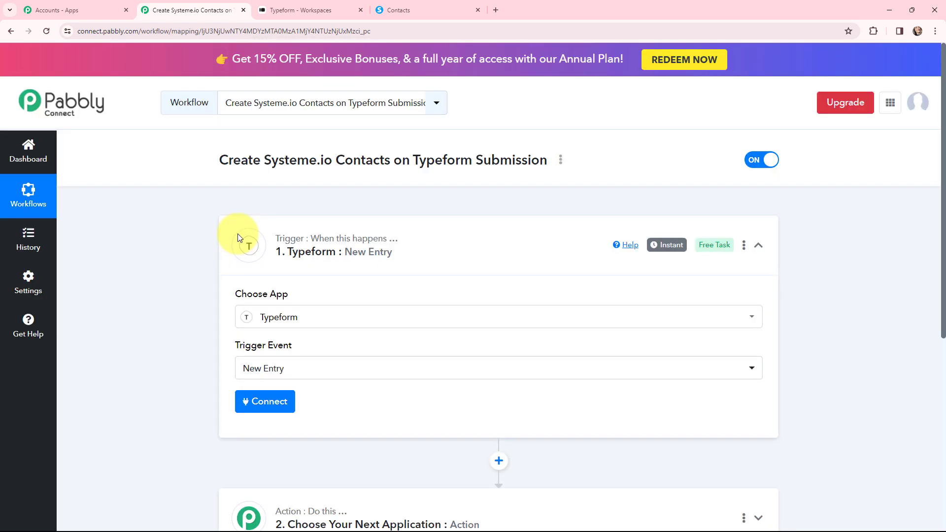
{"action": "left_click", "coordinate": [236, 238]}
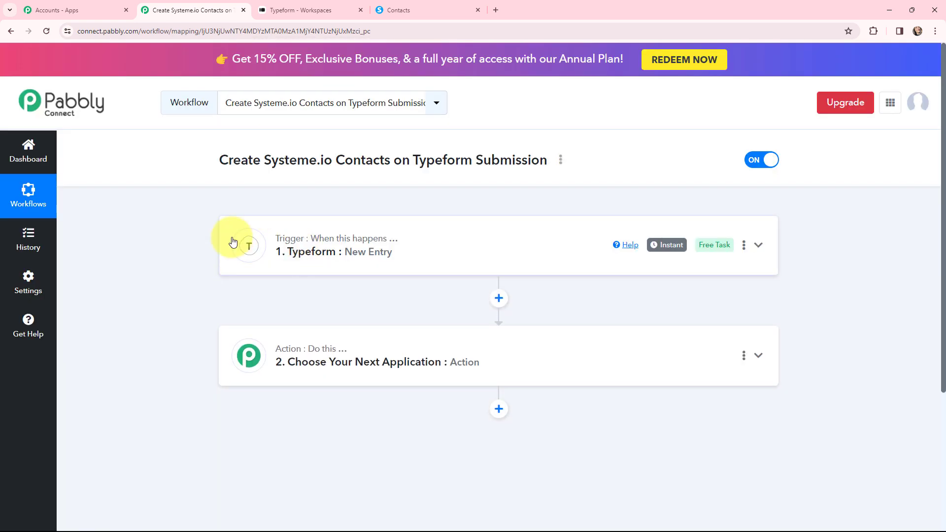
Step: Set the action step to Systeme.io with the Create Contact event
{"action": "left_click", "coordinate": [248, 347]}
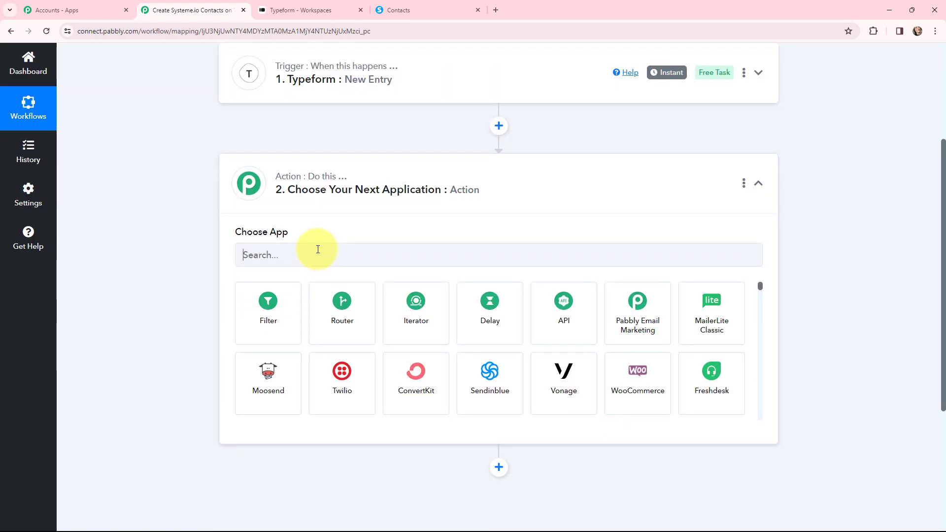
{"action": "left_click", "coordinate": [318, 249]}
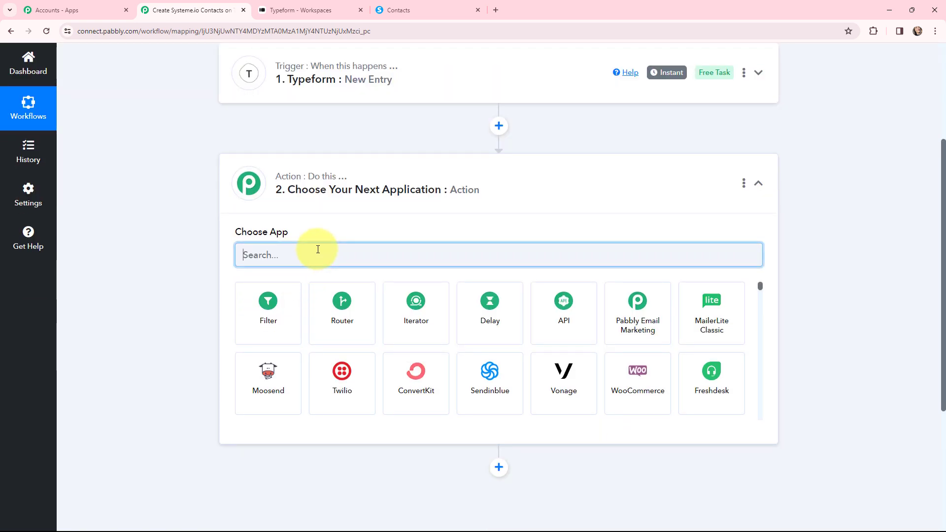
{"action": "type", "text": "syste"}
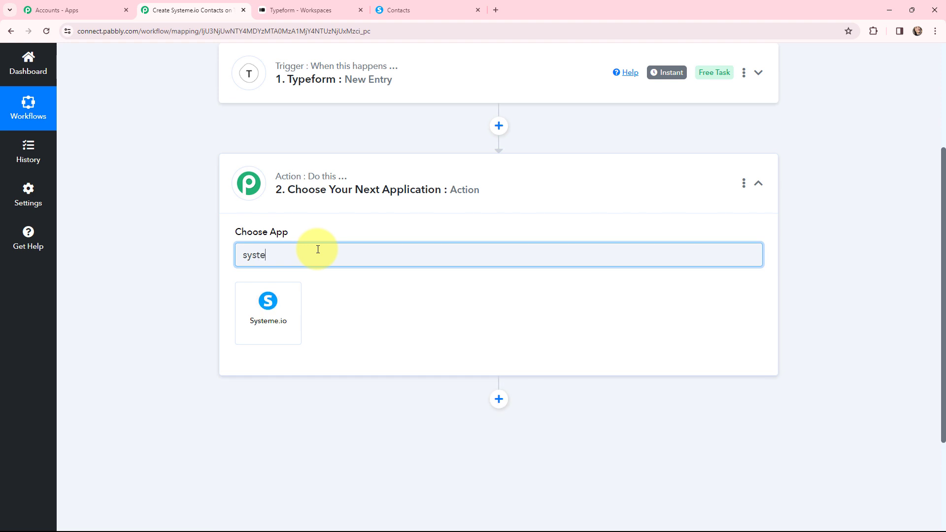
{"action": "left_click", "coordinate": [261, 307]}
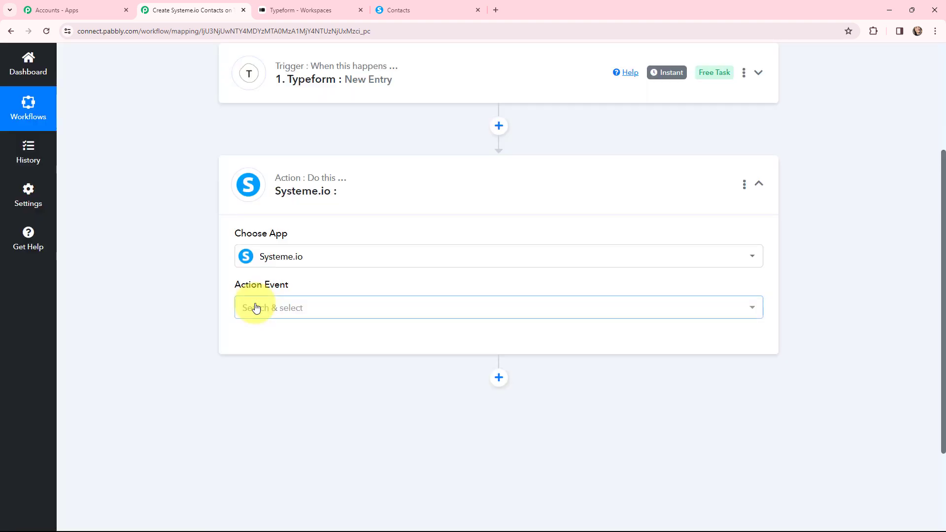
{"action": "left_click", "coordinate": [255, 307]}
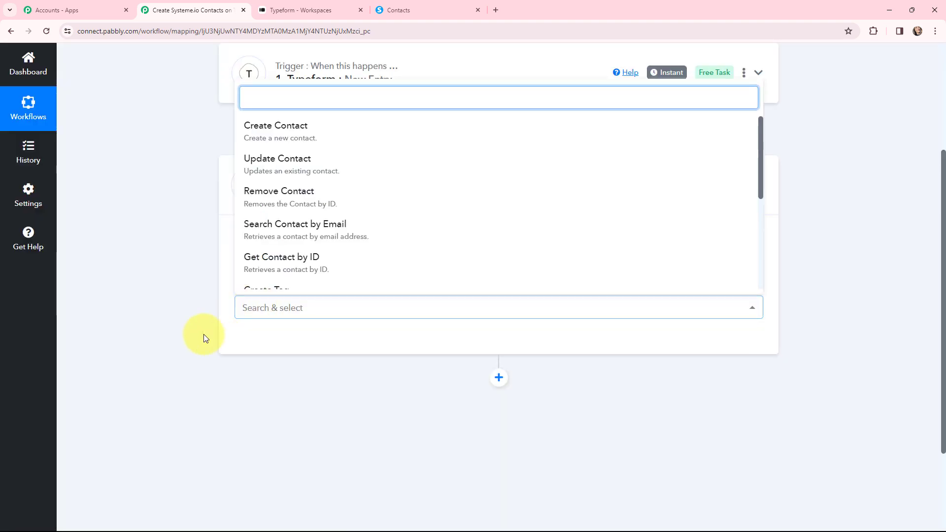
{"action": "left_click", "coordinate": [246, 134]}
{"action": "left_click", "coordinate": [231, 185]}
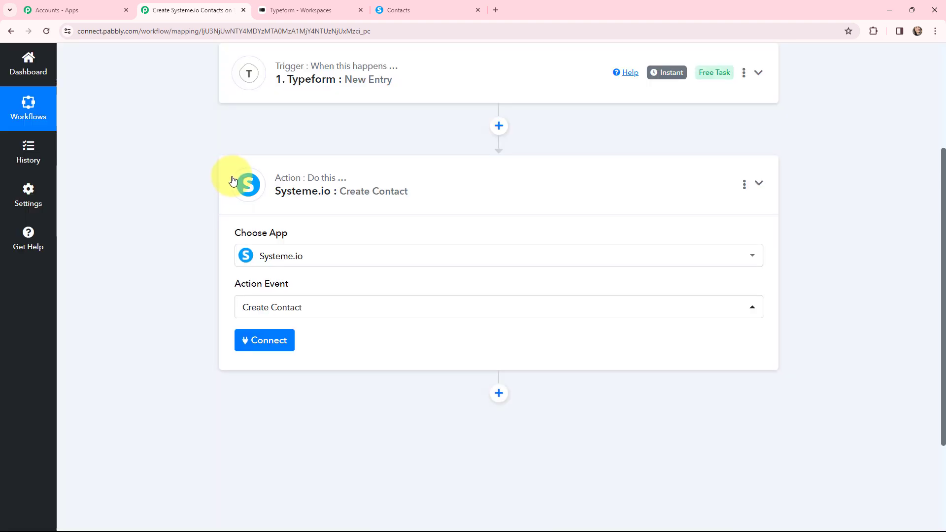
Step: Look at an existing contact in Systeme.io to see its fields
{"action": "scroll", "coordinate": [184, 203], "scroll_direction": "up", "scroll_amount": 4}
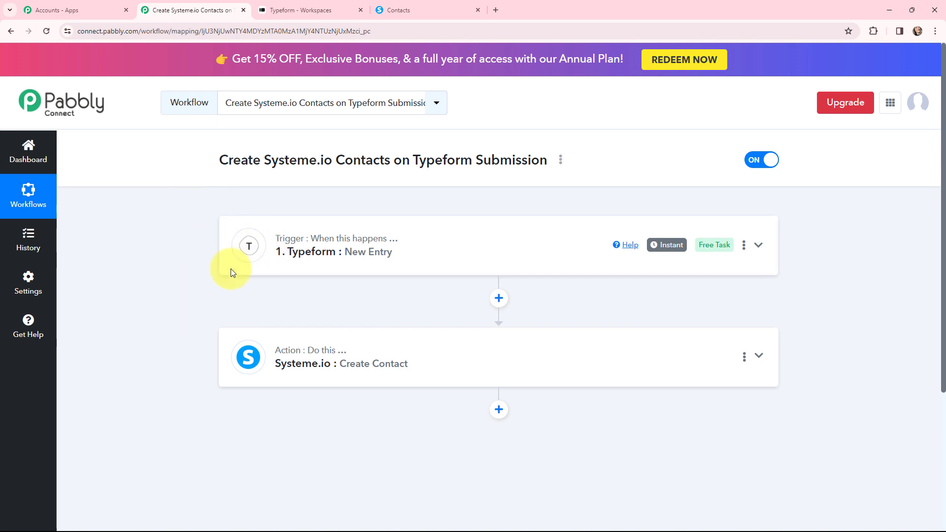
{"action": "left_click", "coordinate": [433, 10]}
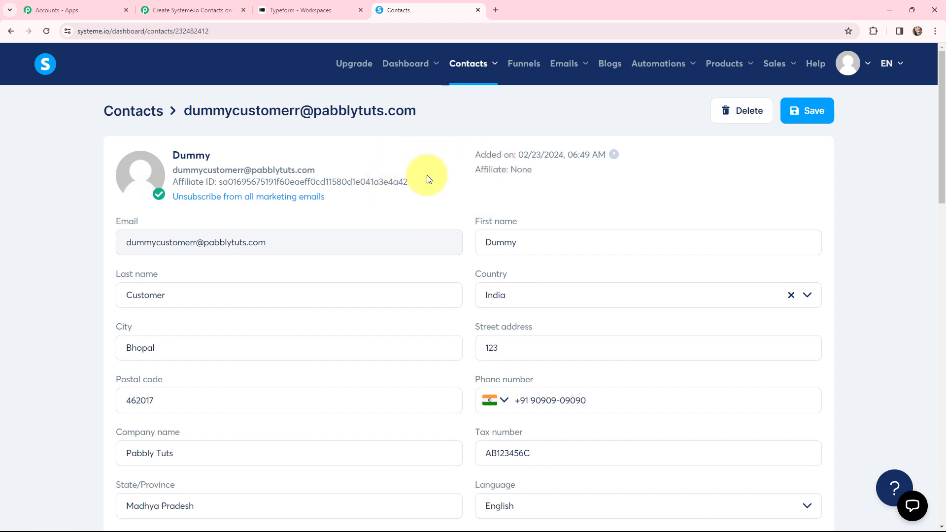
{"action": "left_click", "coordinate": [192, 10]}
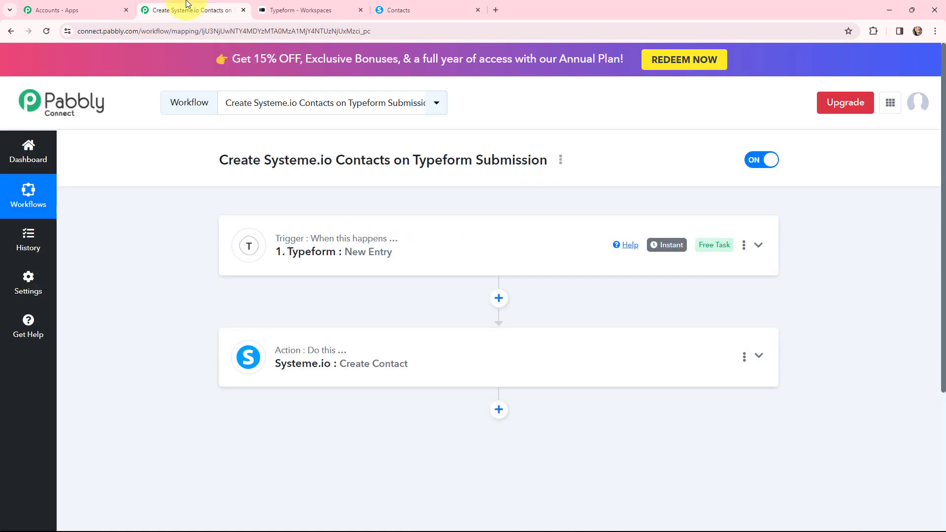
Step: Add a new Typeform connection to the trigger and grant Pabbly Connect the requested permissions
{"action": "left_click", "coordinate": [244, 249]}
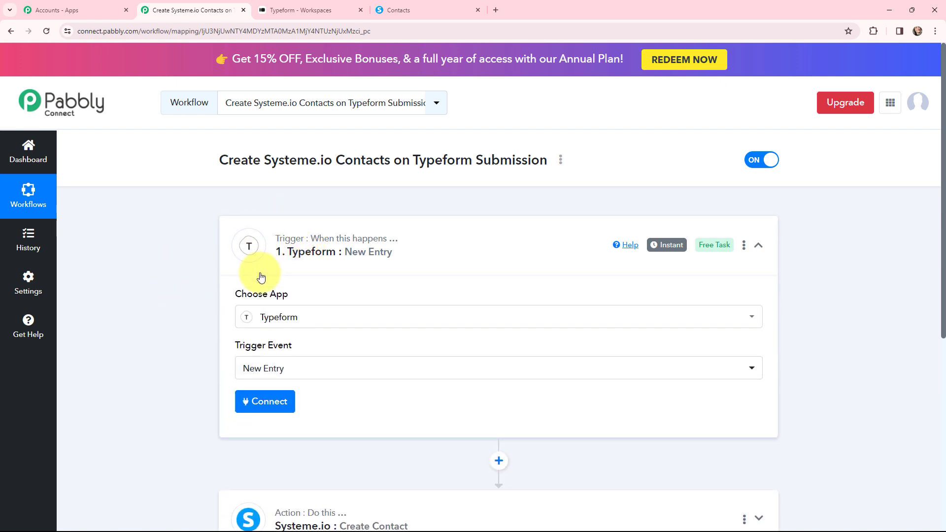
{"action": "left_click", "coordinate": [264, 403]}
{"action": "left_click", "coordinate": [437, 172]}
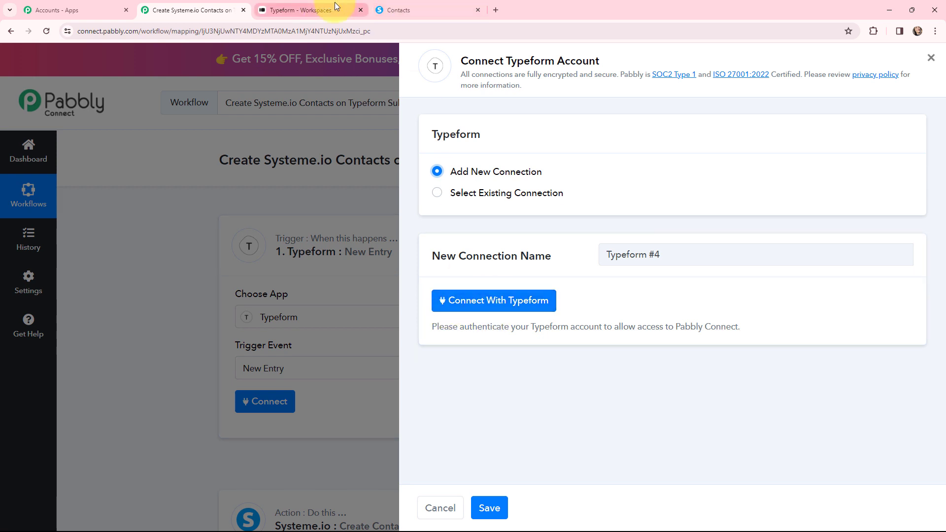
{"action": "left_click", "coordinate": [476, 304]}
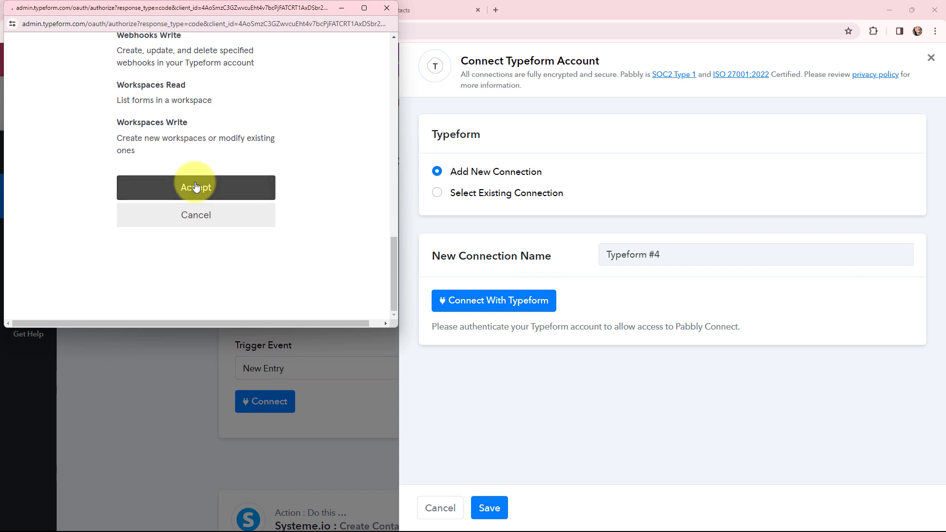
{"action": "left_click", "coordinate": [196, 186]}
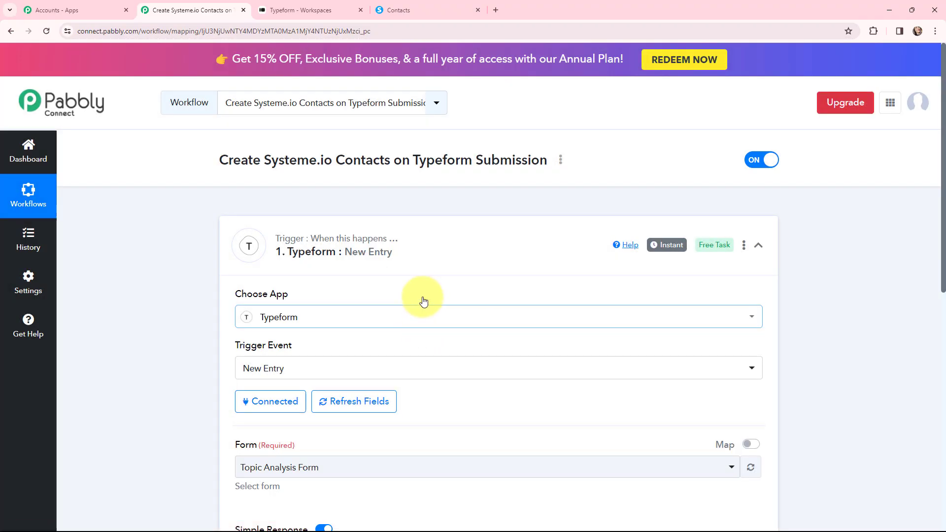
Step: Review the questions of the Typeform Contact Form
{"action": "scroll", "coordinate": [179, 398], "scroll_direction": "down", "scroll_amount": 1}
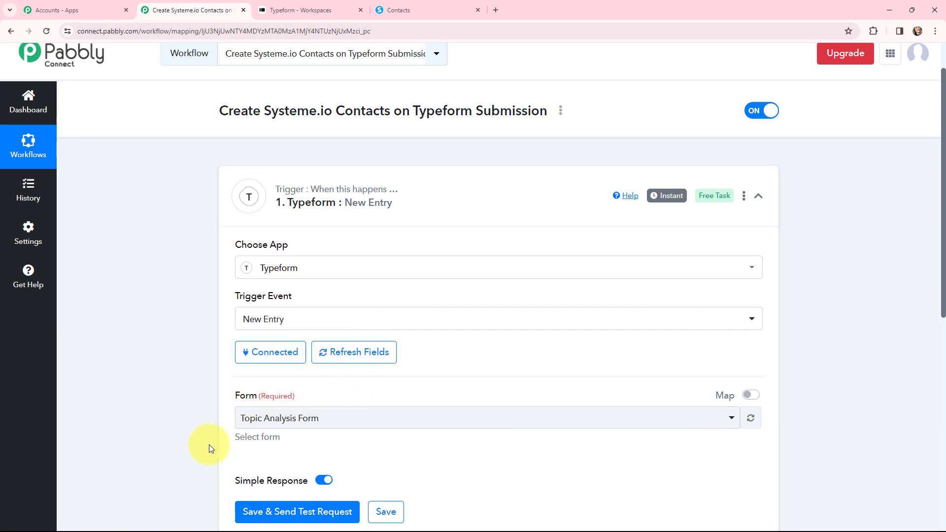
{"action": "left_click", "coordinate": [278, 5]}
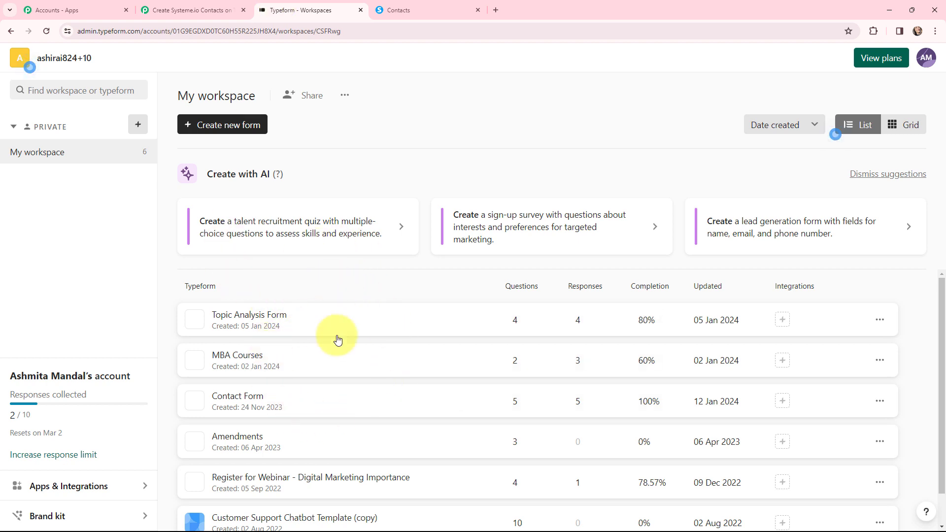
{"action": "left_click", "coordinate": [250, 400]}
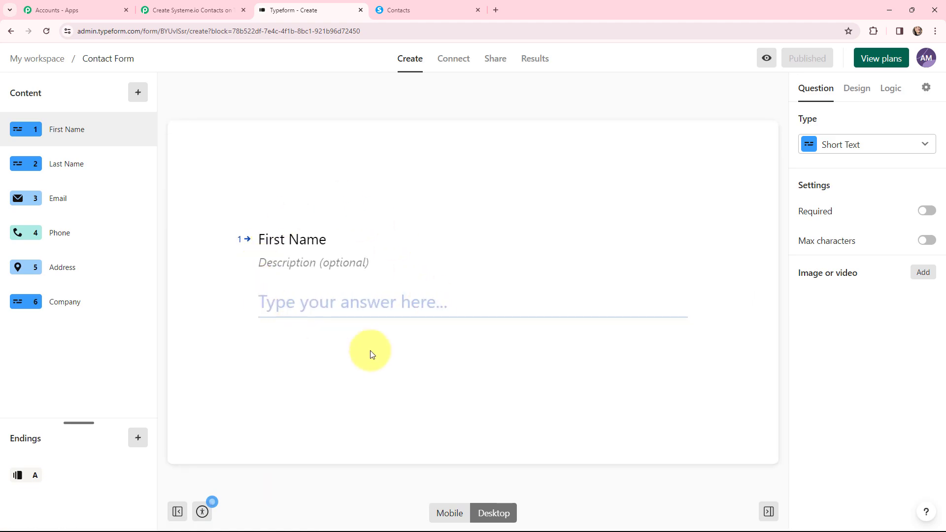
{"action": "left_click", "coordinate": [205, 10]}
Step: Choose Contact Form as the trigger's form and save it to await a test request
{"action": "left_click", "coordinate": [329, 421]}
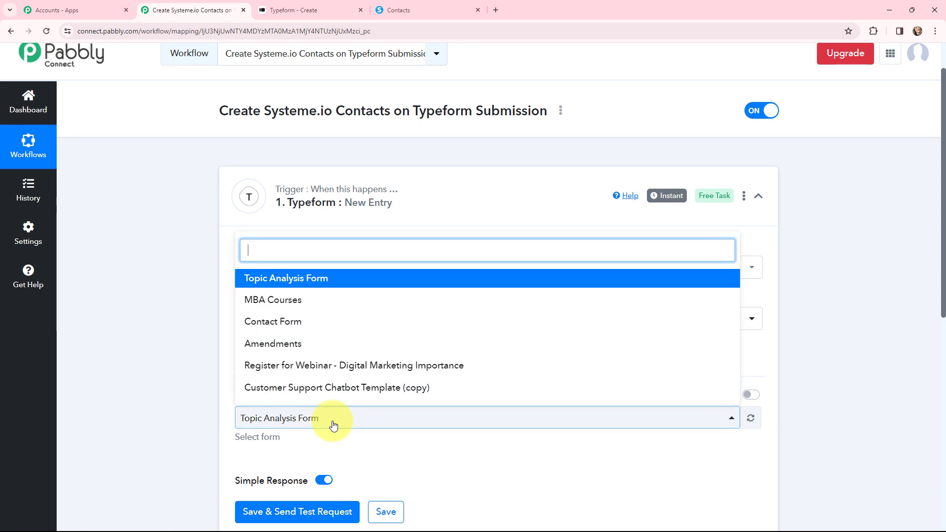
{"action": "left_click", "coordinate": [291, 332]}
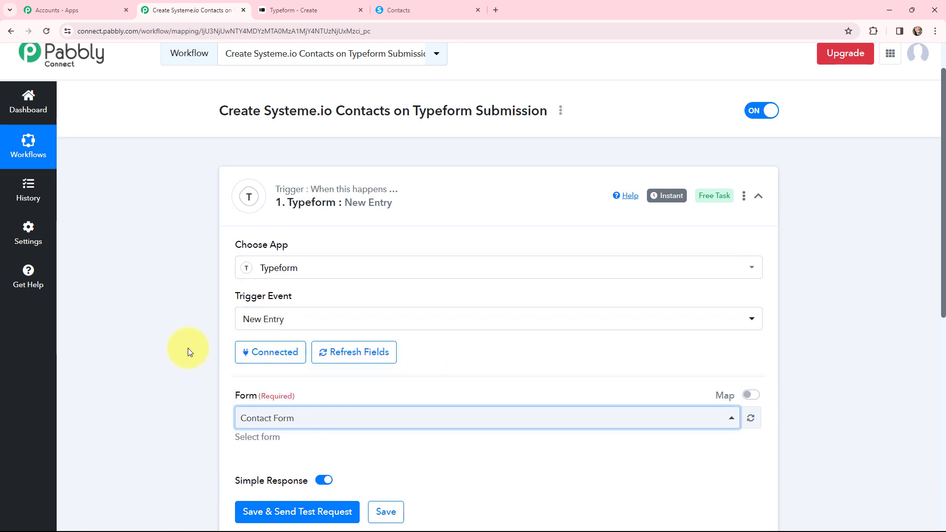
{"action": "scroll", "coordinate": [187, 347], "scroll_direction": "down", "scroll_amount": 1}
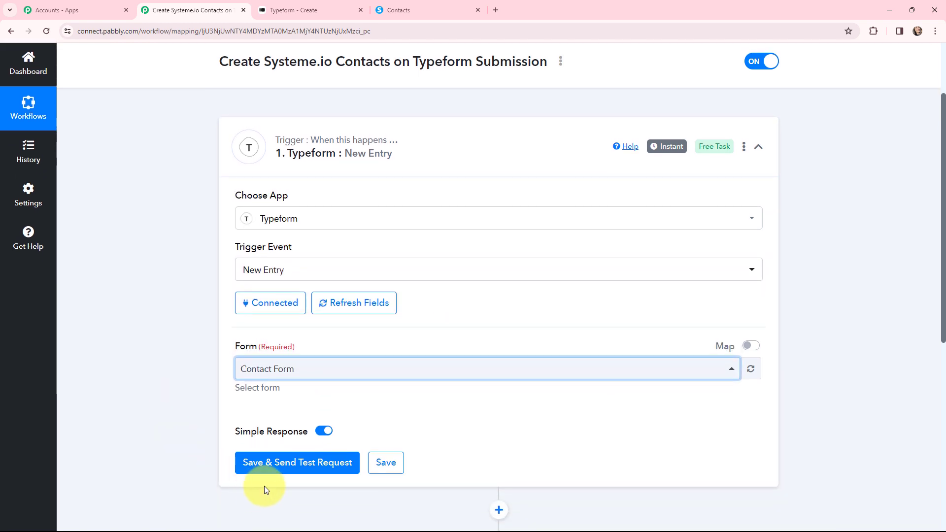
{"action": "left_click", "coordinate": [288, 463]}
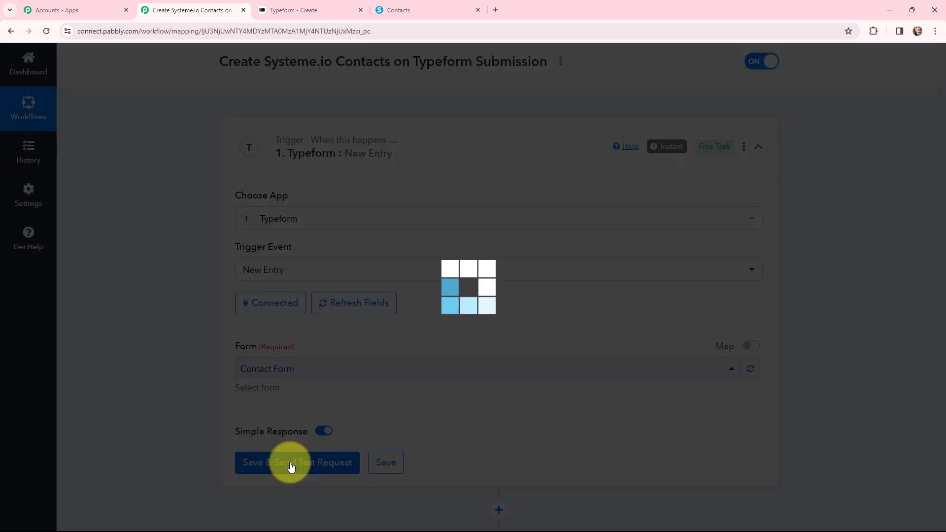
{"action": "scroll", "coordinate": [197, 266], "scroll_direction": "down", "scroll_amount": 3}
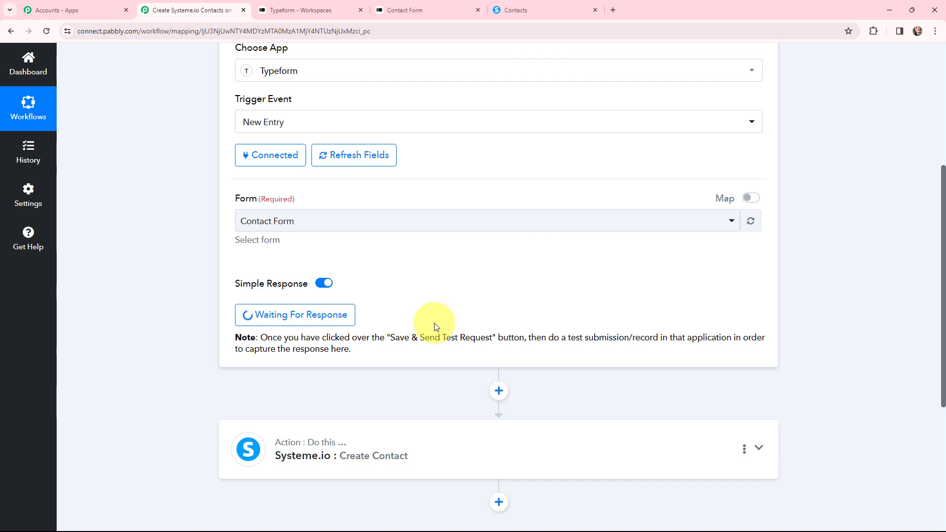
Step: Answer the Contact Form's first name, last name, email and India phone number questions
{"action": "key", "text": "ctrl+Tab"}
{"action": "key", "text": "ctrl+Tab"}
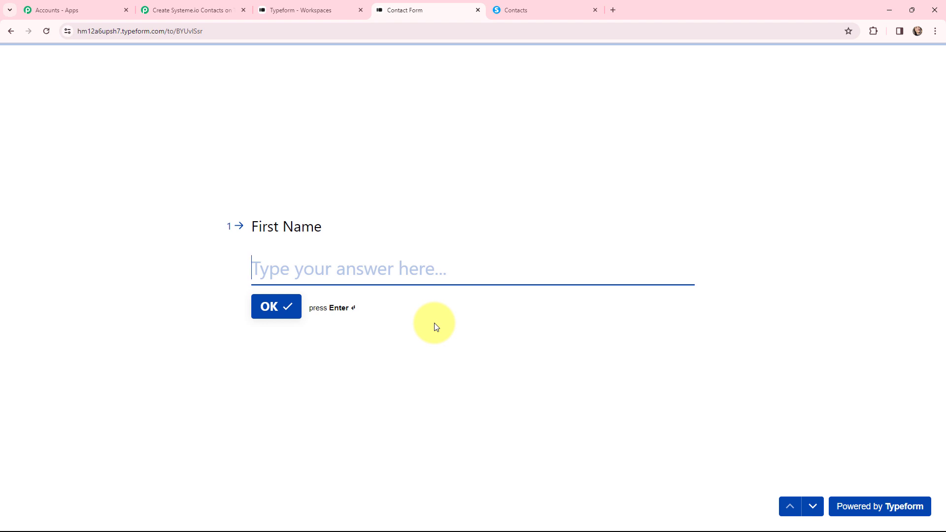
{"action": "type", "text": "Cu"}
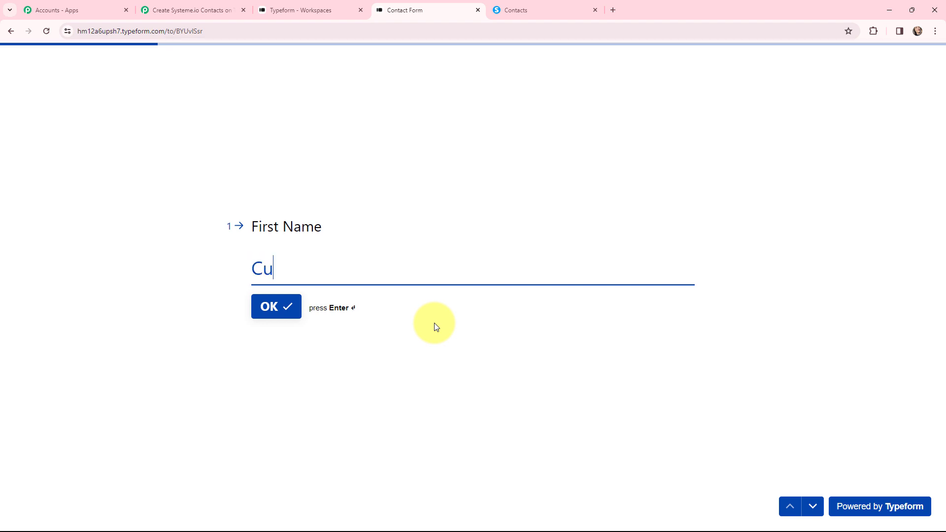
{"action": "type", "text": "rrent"}
{"action": "key", "text": "Return"}
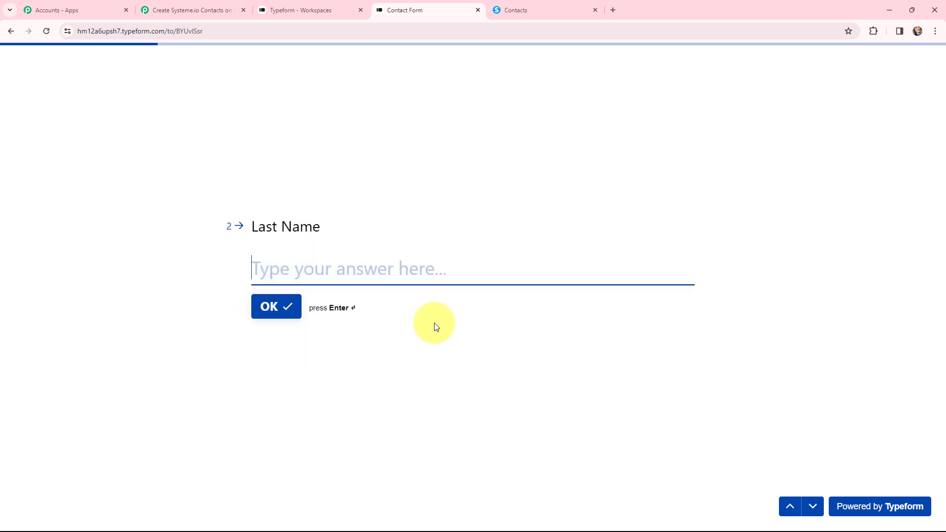
{"action": "type", "text": "Co"}
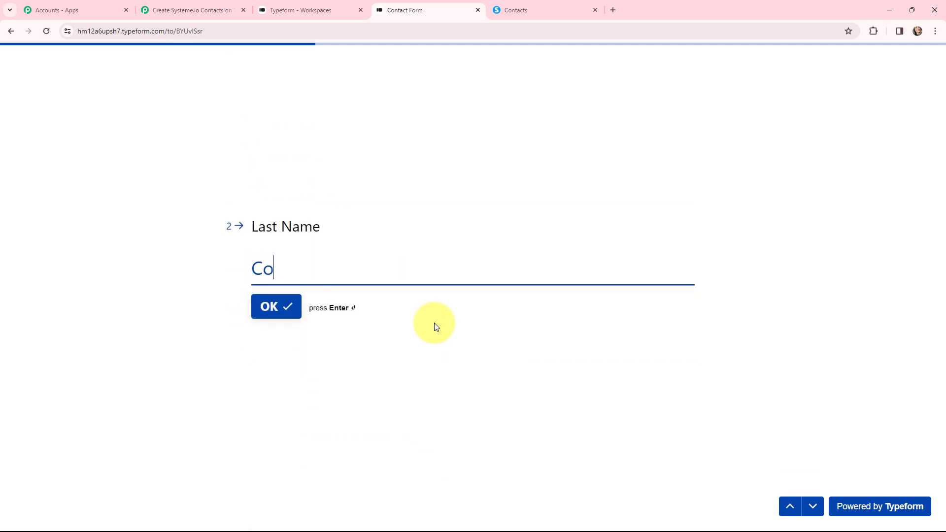
{"action": "type", "text": "ntact"}
{"action": "key", "text": "Return"}
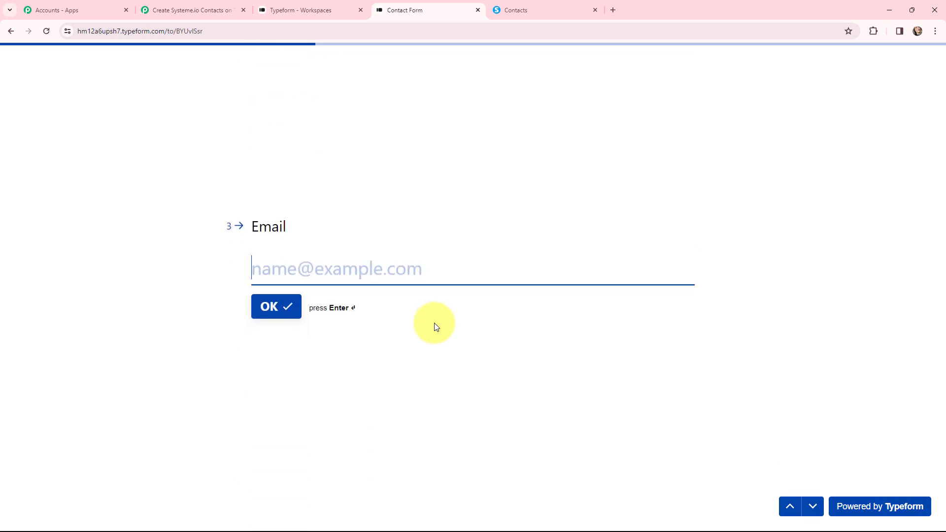
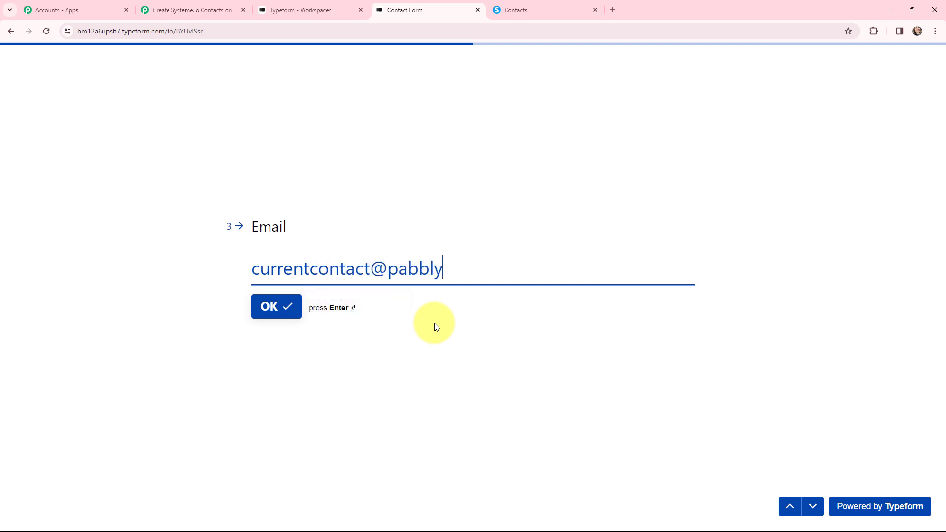
{"action": "key", "text": "Return"}
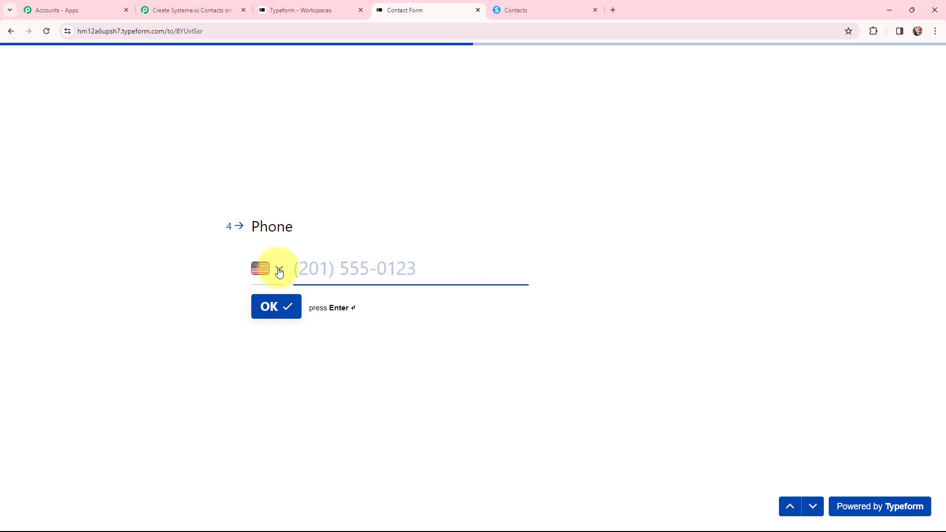
{"action": "left_click", "coordinate": [275, 269]}
{"action": "type", "text": "india"}
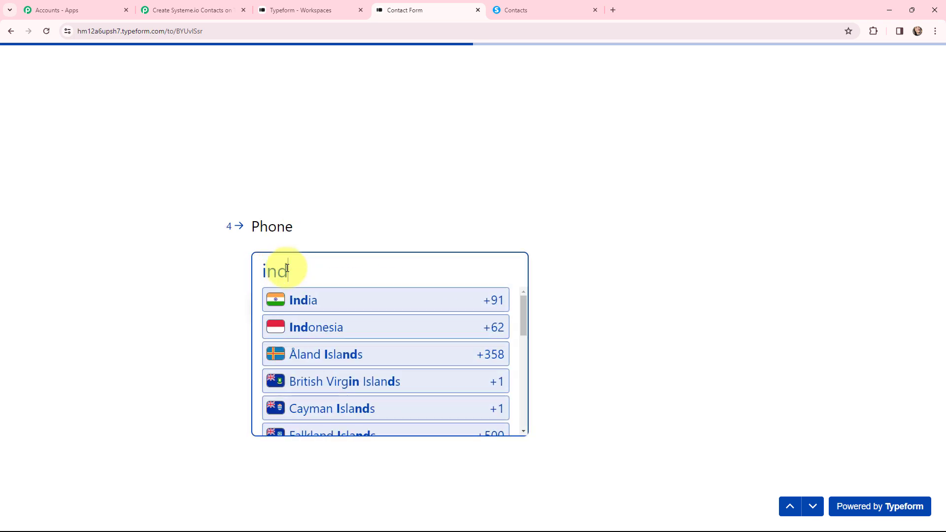
{"action": "left_click", "coordinate": [348, 309]}
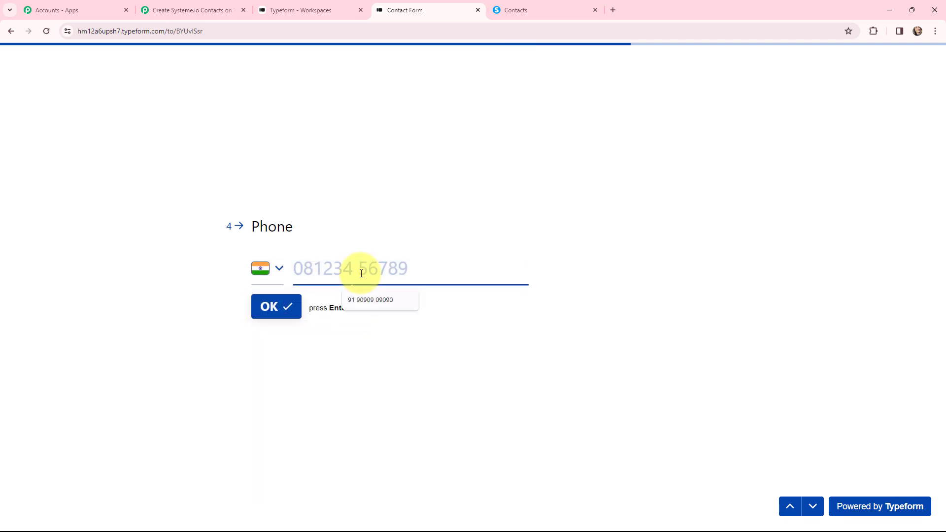
{"action": "type", "text": "9191919191"}
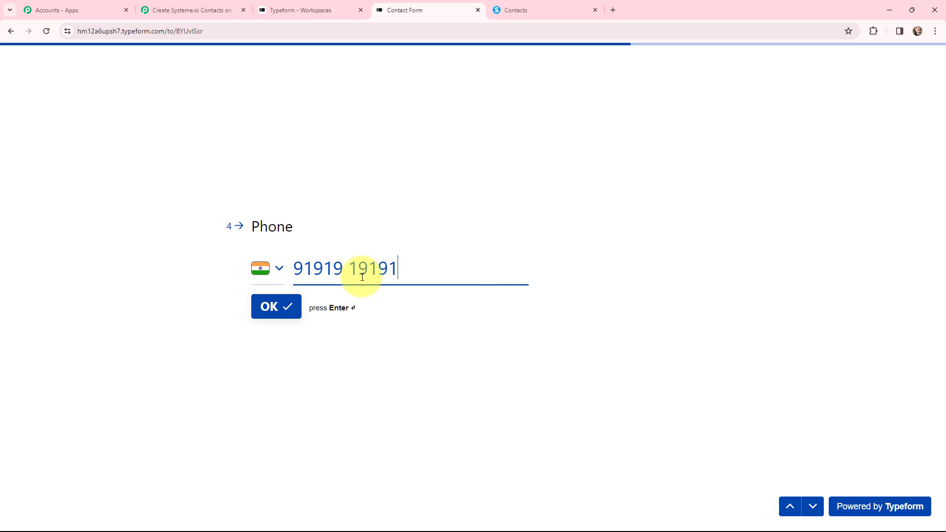
{"action": "key", "text": "Return"}
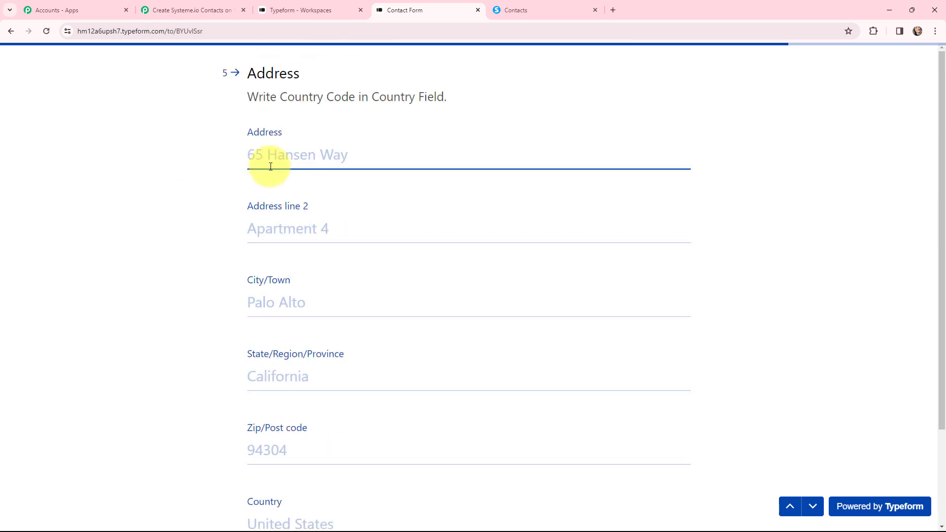
Step: Fill in the address answer: street, apartment, city, state, zip code and country
{"action": "type", "text": "123"}
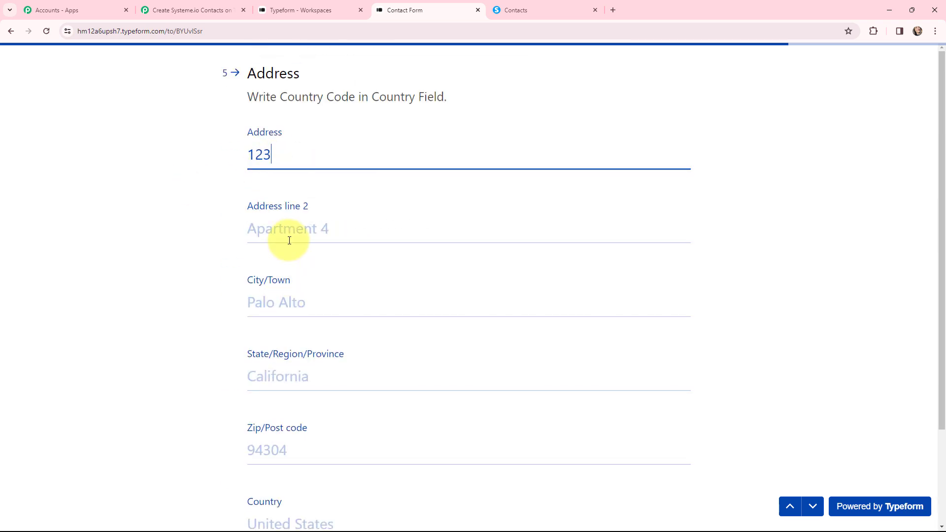
{"action": "left_click", "coordinate": [289, 239]}
{"action": "type", "text": "Ap"}
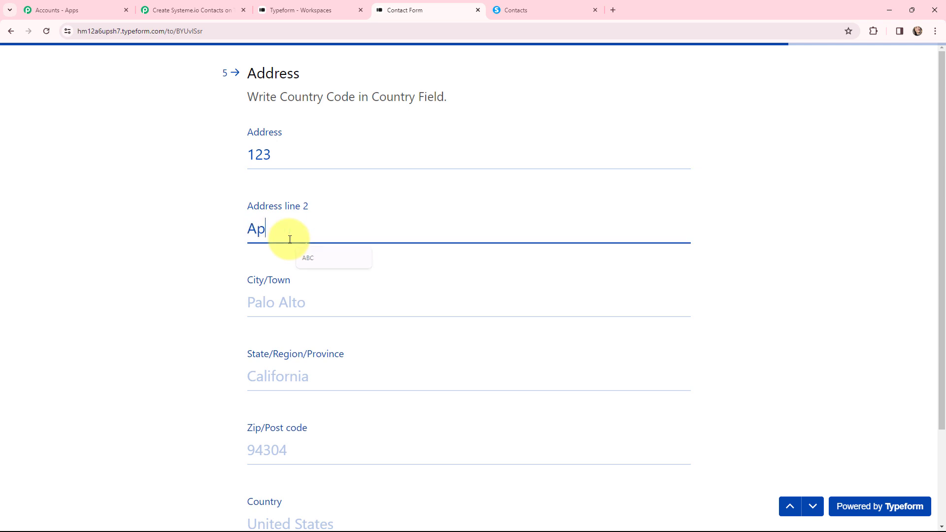
{"action": "type", "text": "artment2"}
{"action": "left_click", "coordinate": [297, 302]}
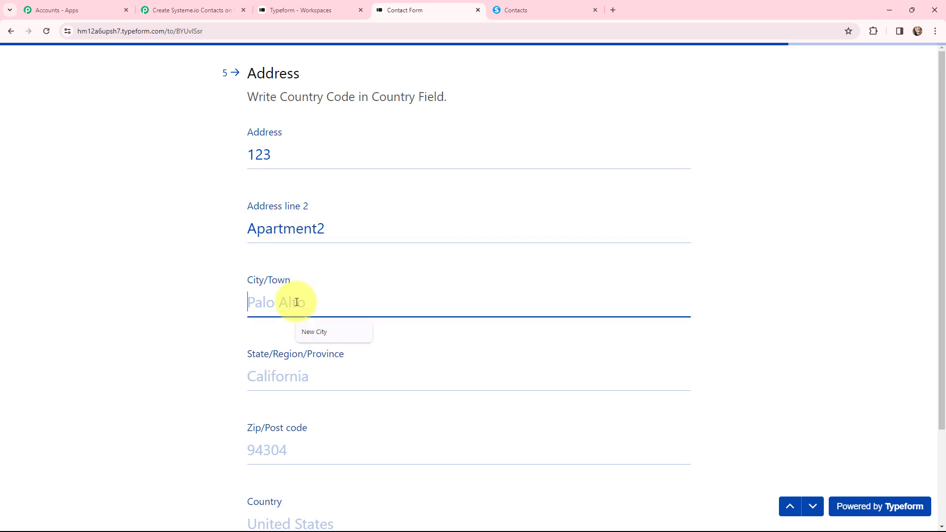
{"action": "type", "text": "Bhopal"}
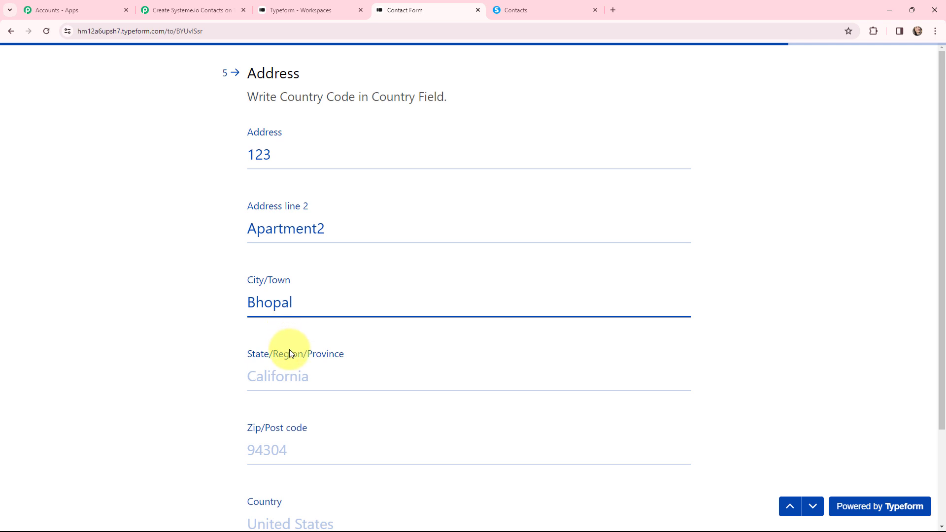
{"action": "left_click", "coordinate": [283, 378]}
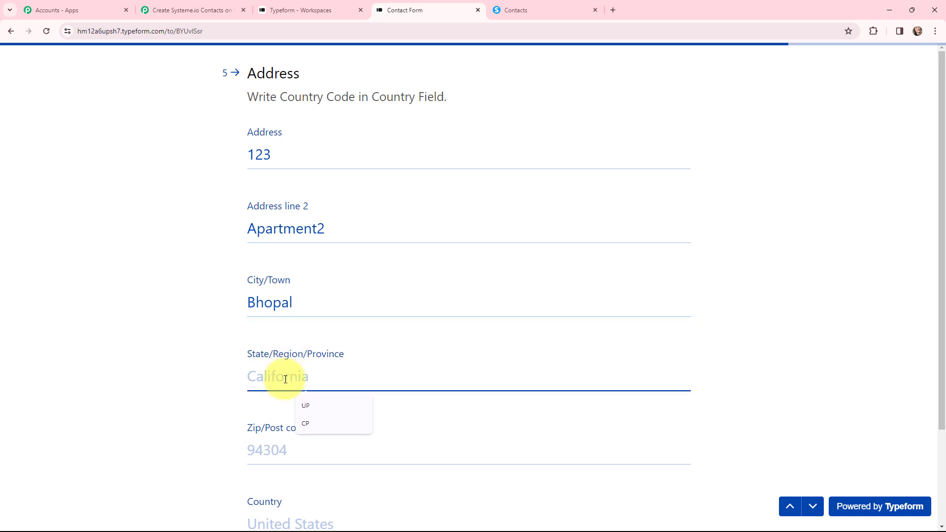
{"action": "type", "text": "Madhy"}
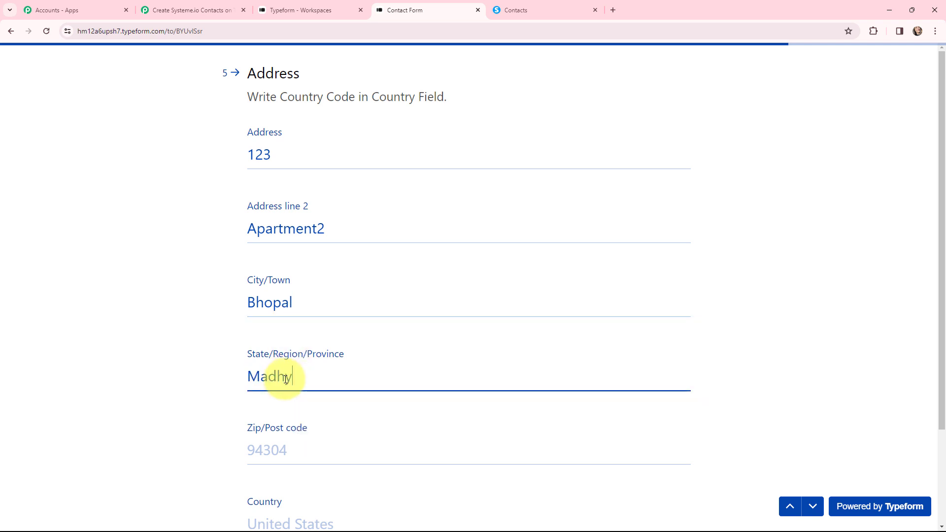
{"action": "type", "text": "a Pradesh"}
{"action": "left_click", "coordinate": [292, 458]}
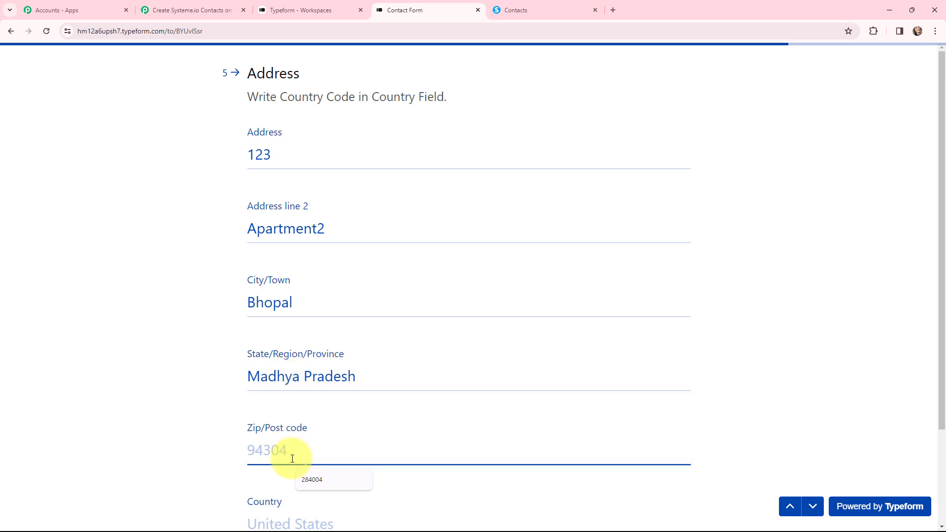
{"action": "type", "text": "46"}
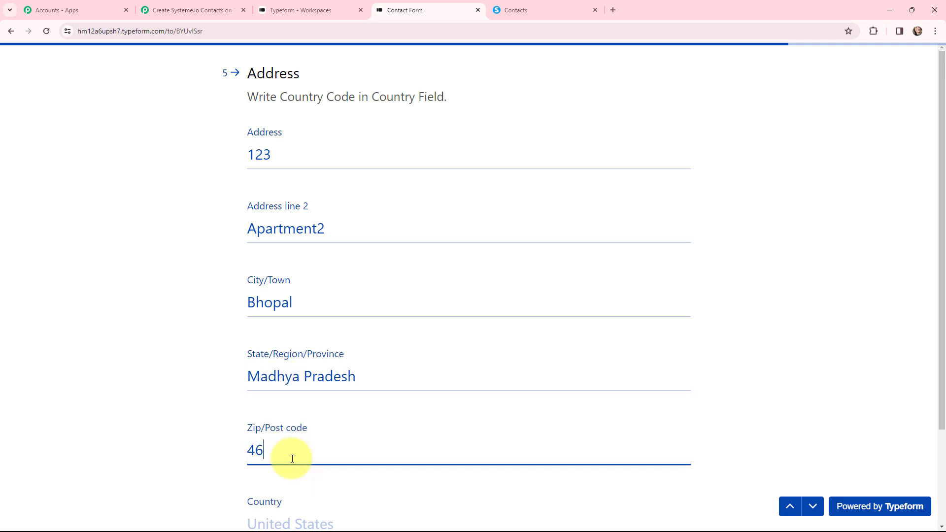
{"action": "type", "text": "2017"}
{"action": "key", "text": "Tab"}
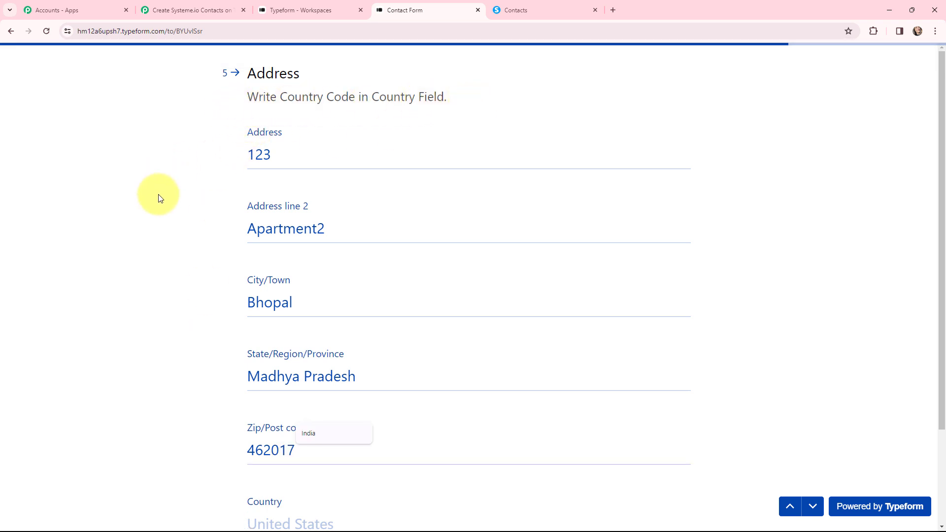
{"action": "scroll", "coordinate": [253, 356], "scroll_direction": "down", "scroll_amount": 2}
{"action": "type", "text": "IN"}
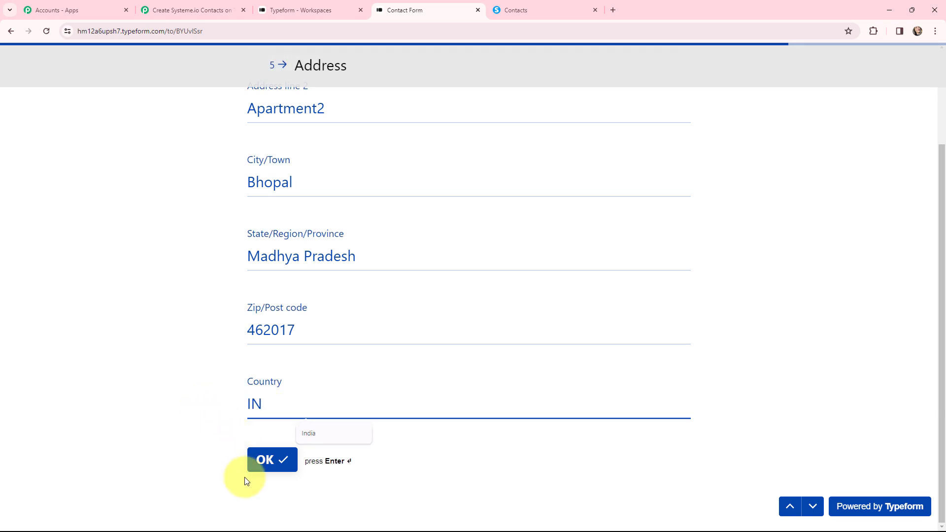
{"action": "key", "text": "Return"}
Step: Enter 'Pabbly Tuts' as the company, submit the form, and decline saving the address
{"action": "type", "text": "P"}
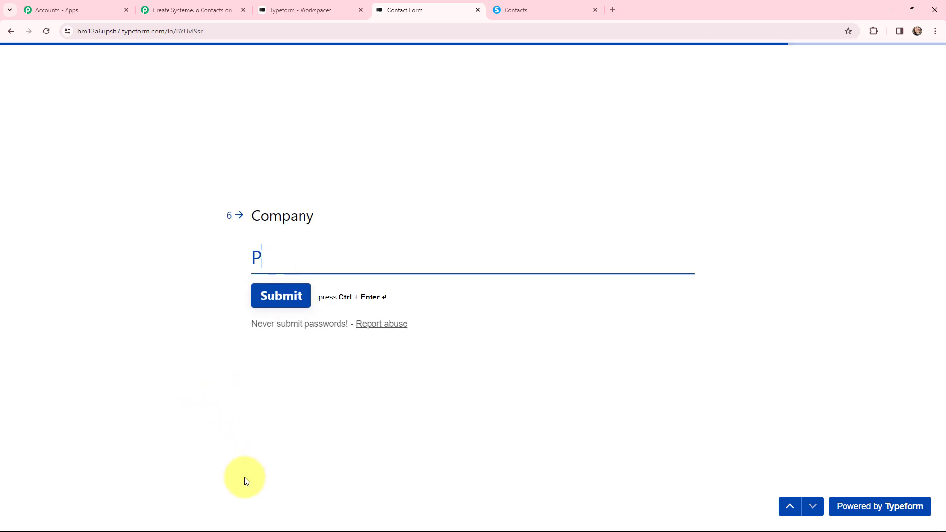
{"action": "type", "text": "abbly"}
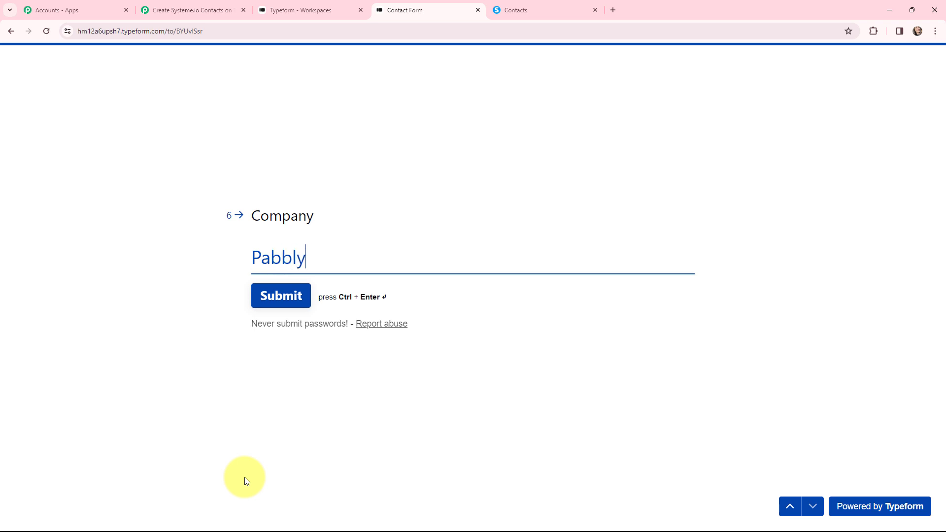
{"action": "type", "text": " Tuts"}
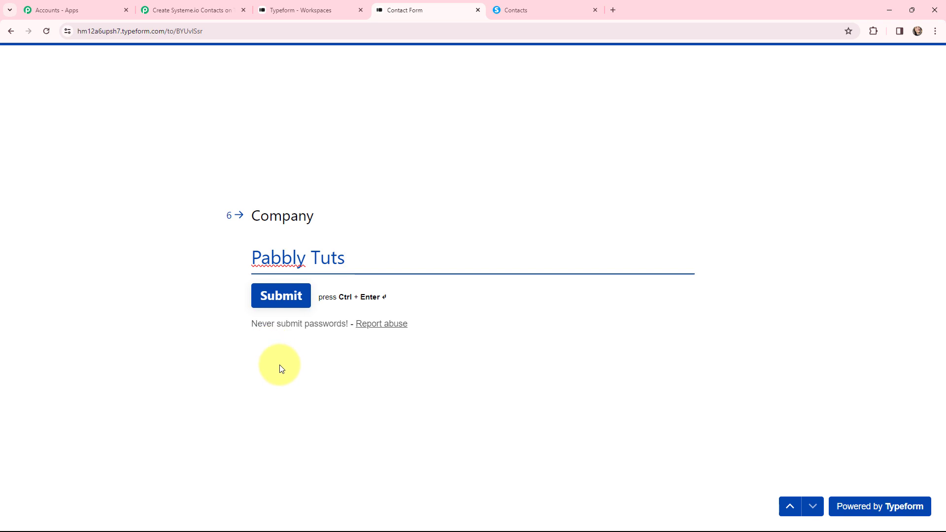
{"action": "left_click", "coordinate": [281, 297]}
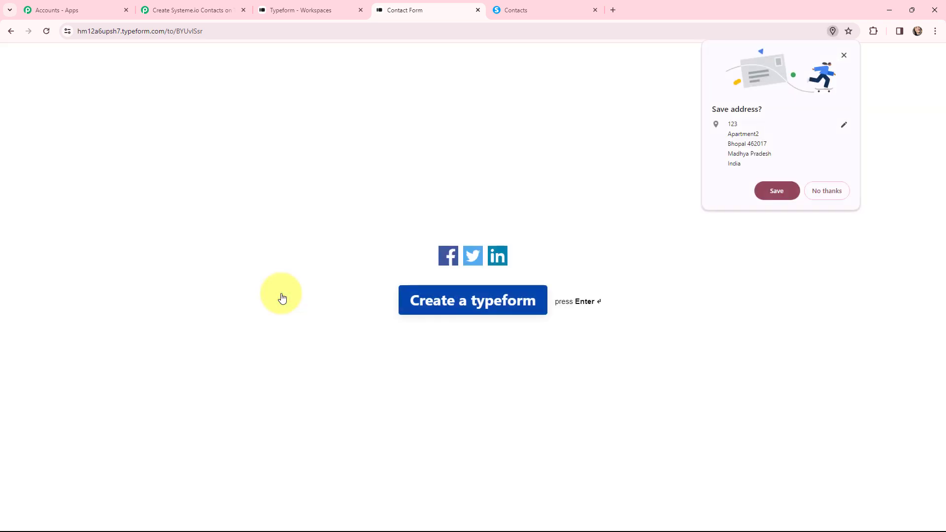
{"action": "left_click", "coordinate": [283, 308]}
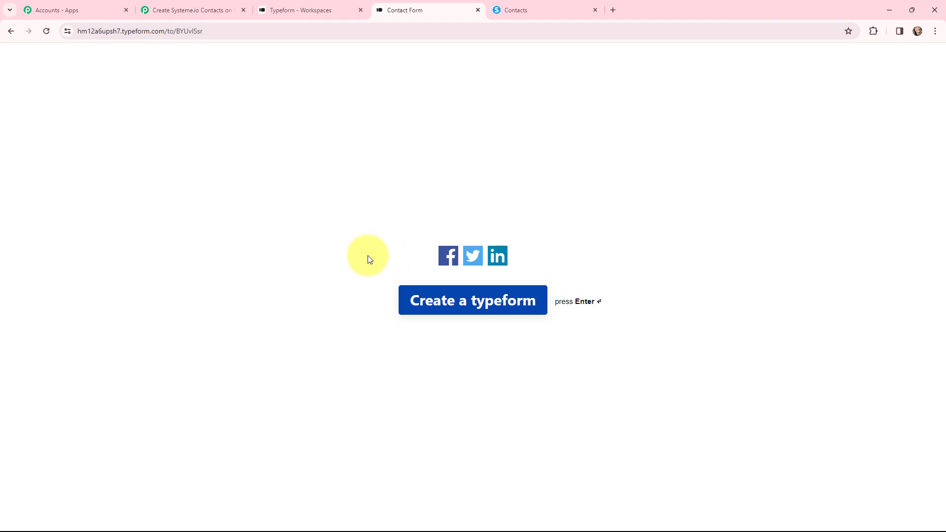
Step: Scroll through the captured Typeform answers under Response Received, then back to the top
{"action": "left_click", "coordinate": [176, 4]}
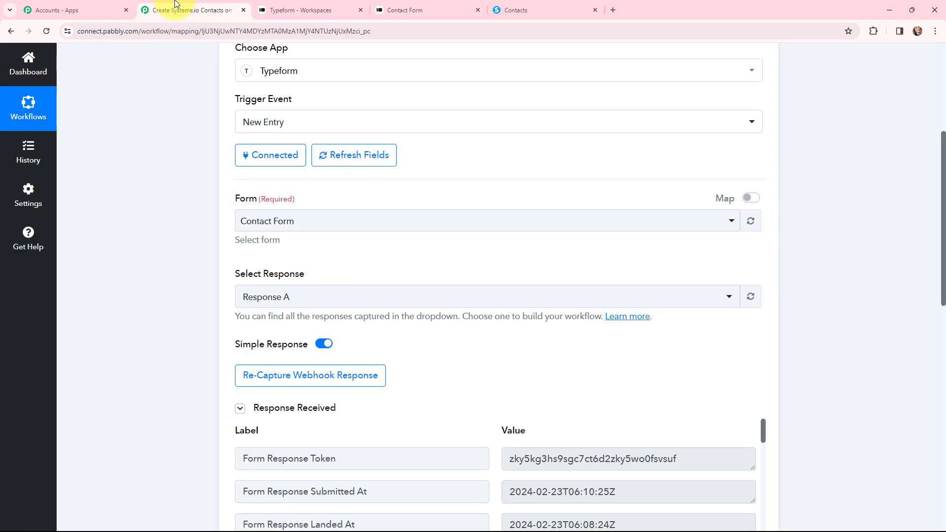
{"action": "scroll", "coordinate": [462, 246], "scroll_direction": "down", "scroll_amount": 5}
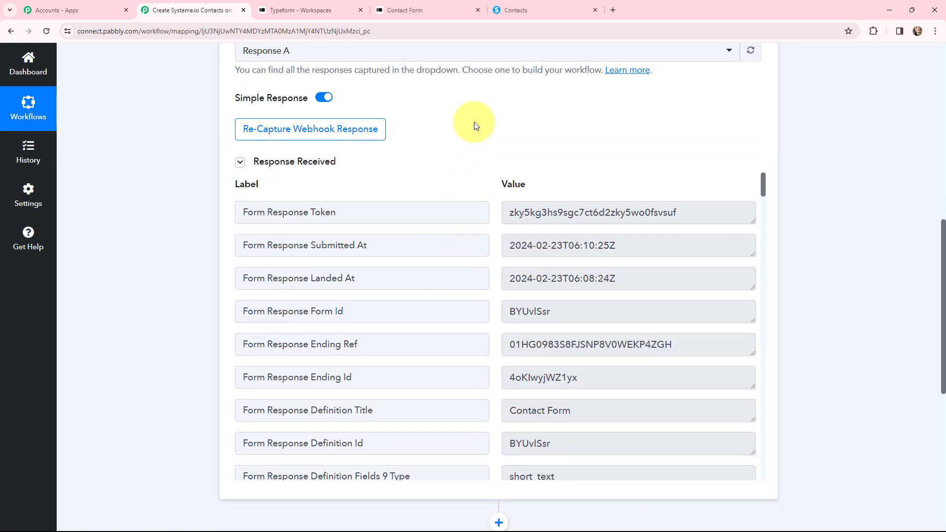
{"action": "scroll", "coordinate": [475, 123], "scroll_direction": "down", "scroll_amount": 1}
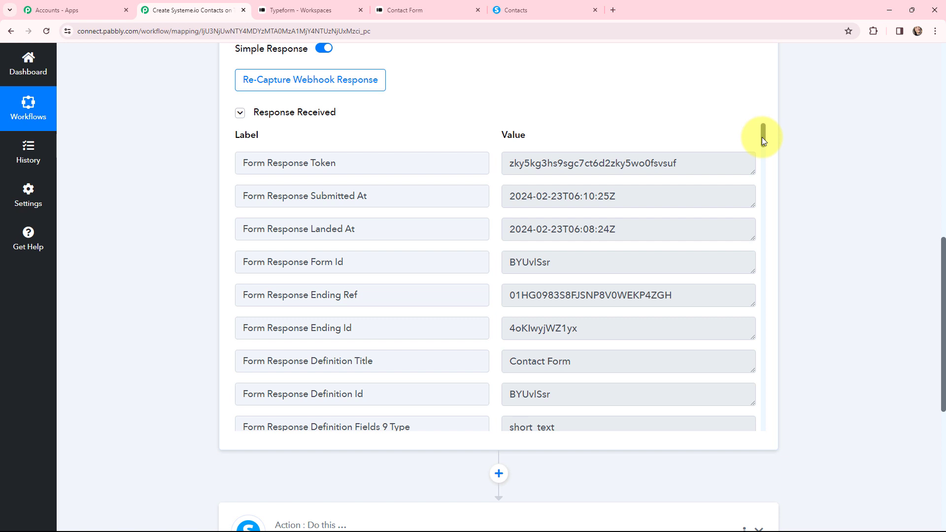
{"action": "left_click_drag", "start_coordinate": [761, 137], "coordinate": [762, 146]}
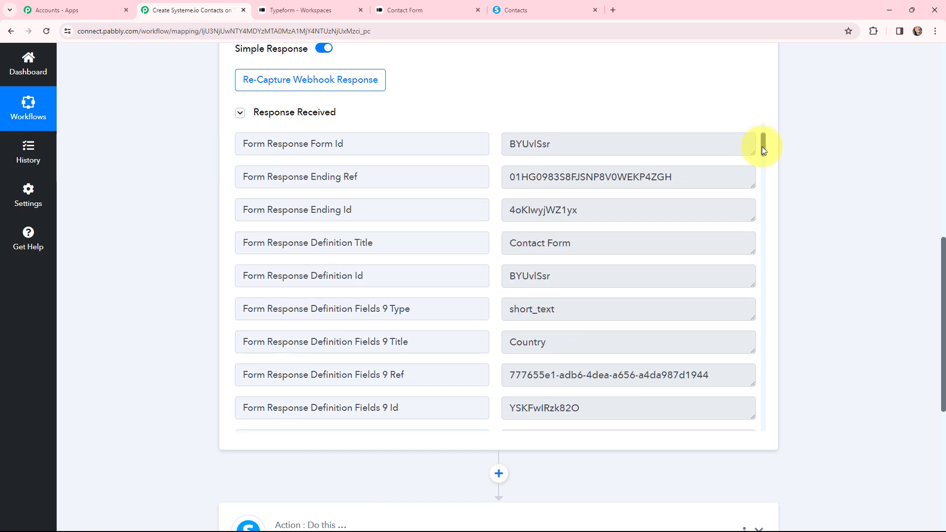
{"action": "scroll", "coordinate": [762, 150], "scroll_direction": "down", "scroll_amount": 10}
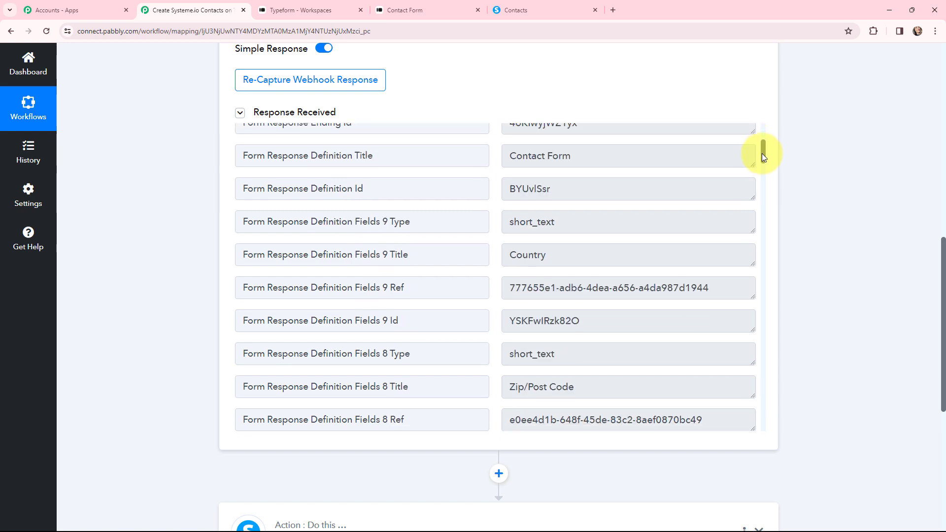
{"action": "scroll", "coordinate": [601, 201], "scroll_direction": "down", "scroll_amount": 3}
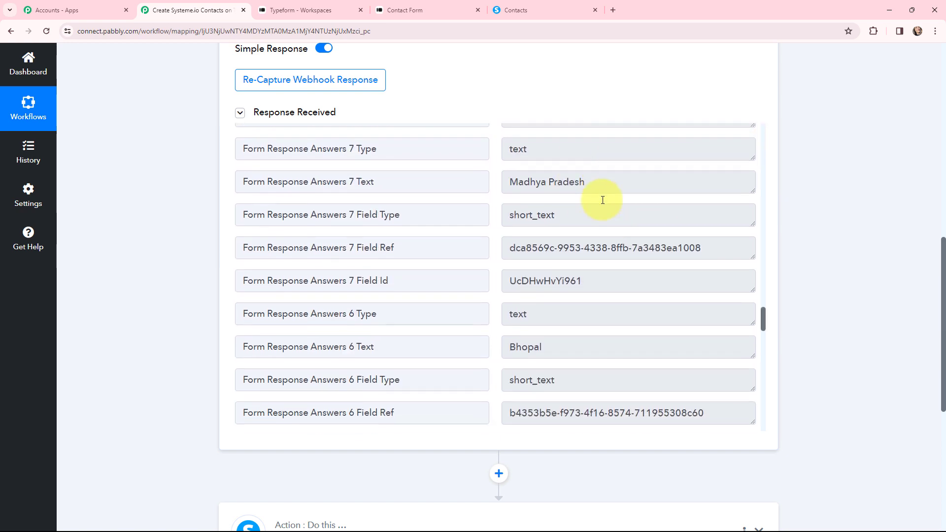
{"action": "scroll", "coordinate": [601, 244], "scroll_direction": "down", "scroll_amount": 7}
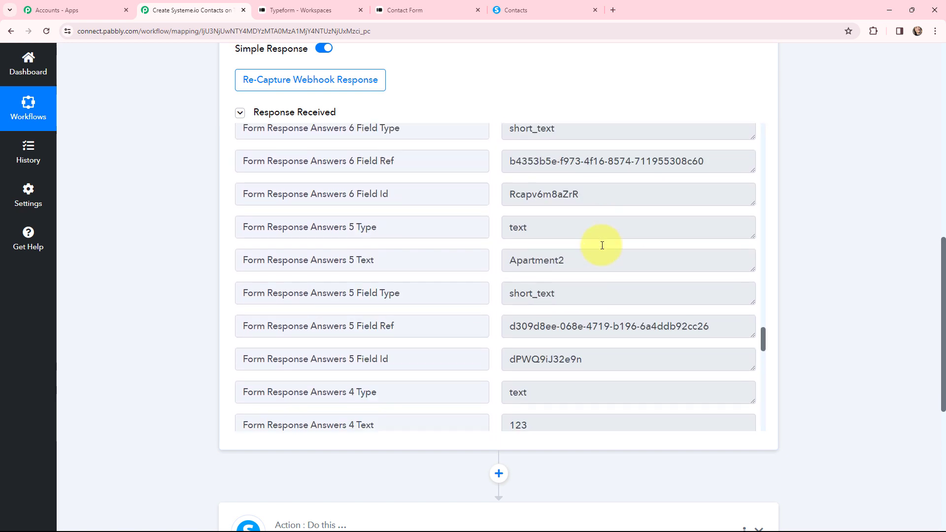
{"action": "scroll", "coordinate": [618, 280], "scroll_direction": "down", "scroll_amount": 6}
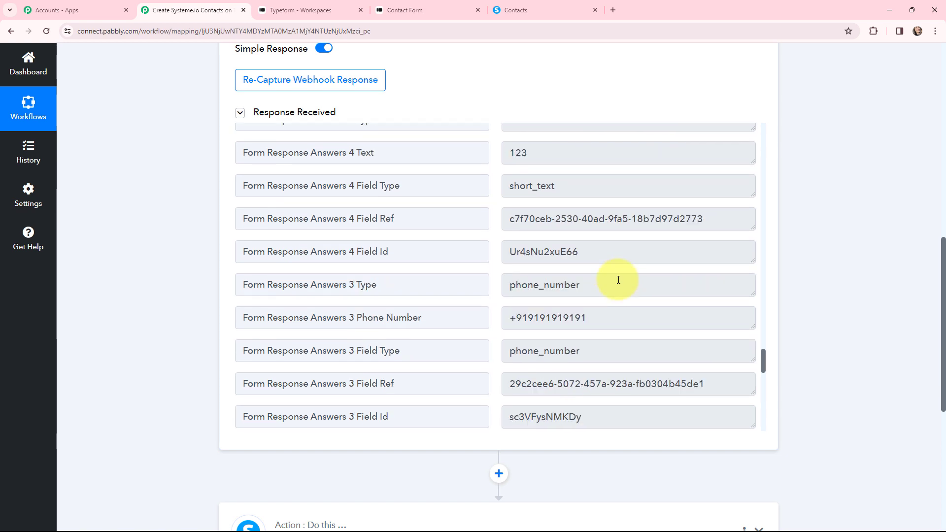
{"action": "scroll", "coordinate": [667, 261], "scroll_direction": "down", "scroll_amount": 3}
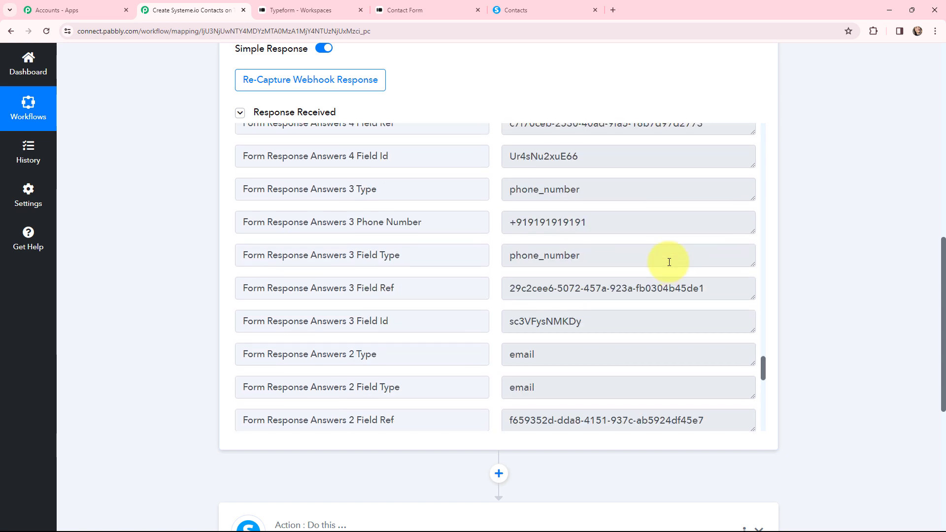
{"action": "scroll", "coordinate": [628, 255], "scroll_direction": "down", "scroll_amount": 10}
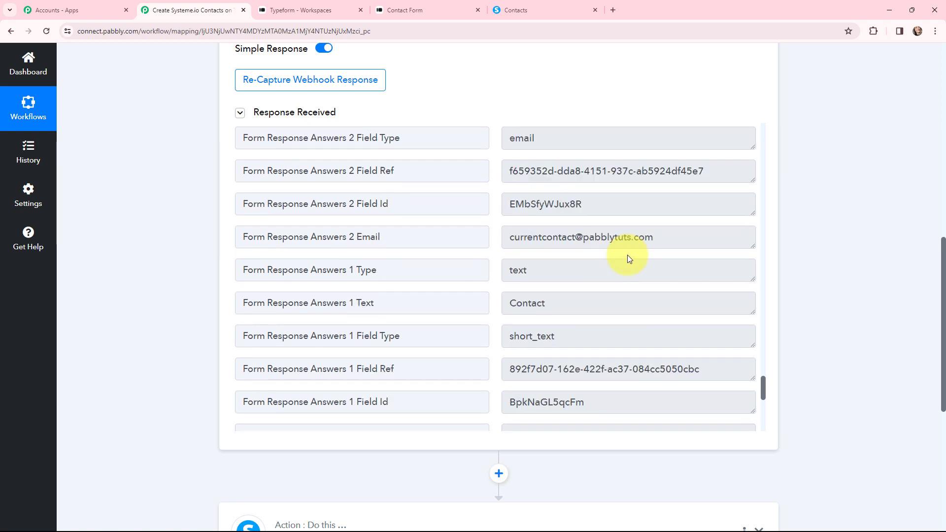
{"action": "scroll", "coordinate": [628, 256], "scroll_direction": "down", "scroll_amount": 5}
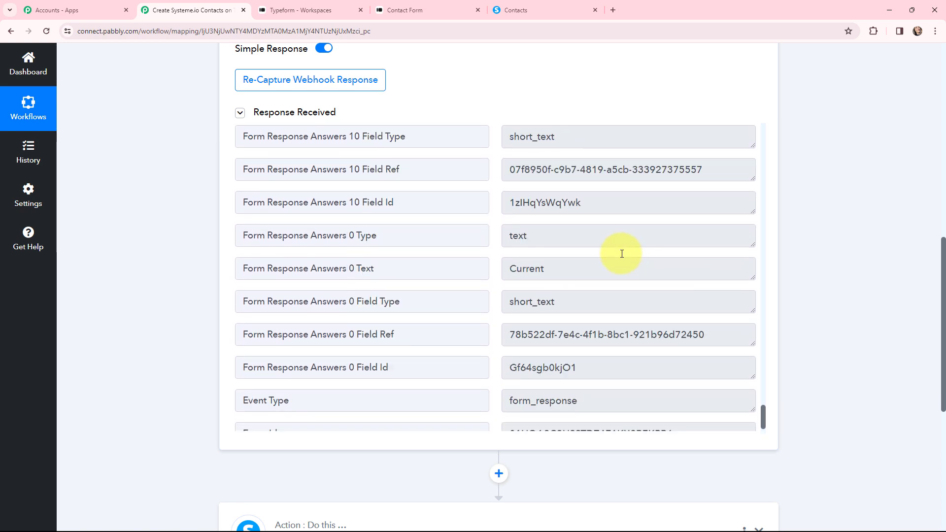
{"action": "scroll", "coordinate": [653, 277], "scroll_direction": "up", "scroll_amount": 10}
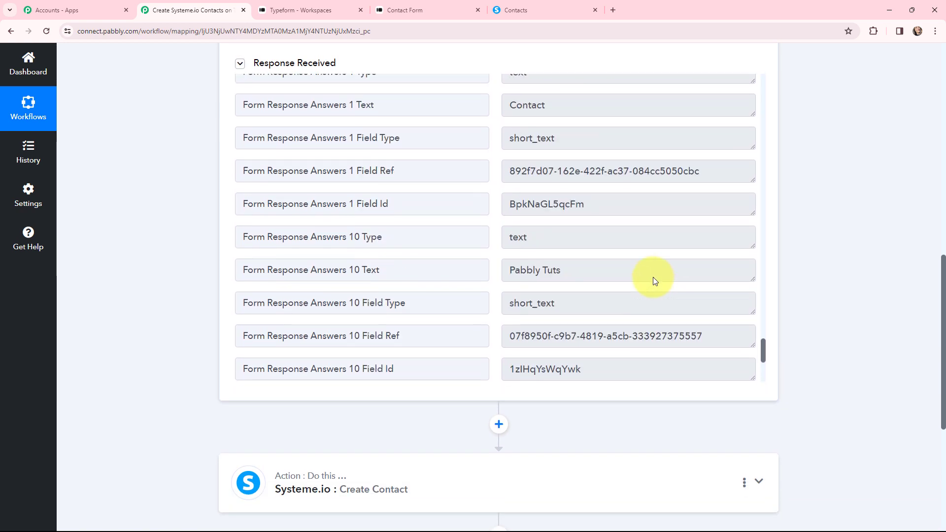
{"action": "scroll", "coordinate": [652, 277], "scroll_direction": "up", "scroll_amount": 8}
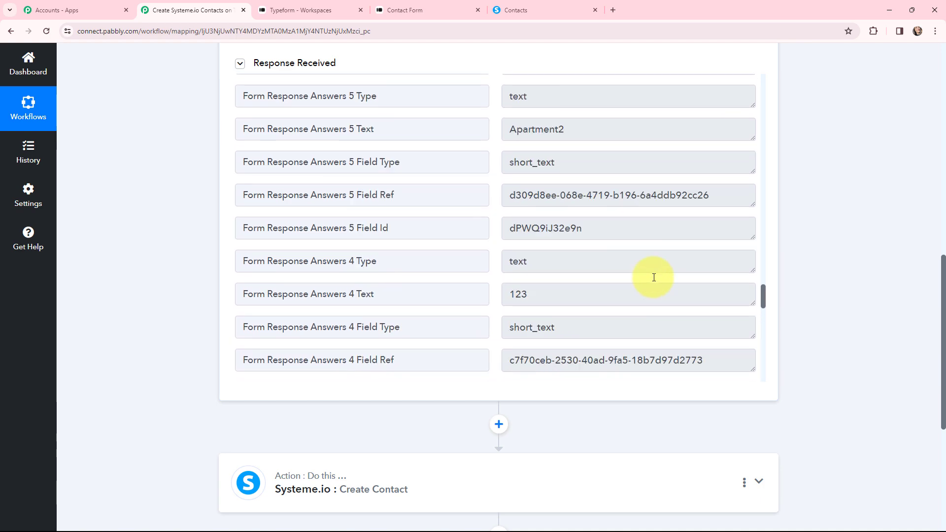
{"action": "scroll", "coordinate": [570, 246], "scroll_direction": "up", "scroll_amount": 7}
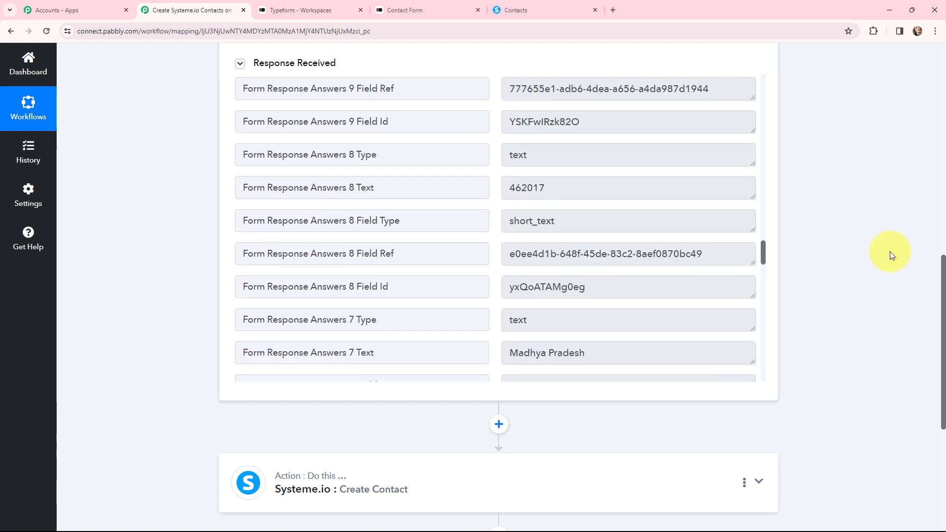
{"action": "scroll", "coordinate": [875, 257], "scroll_direction": "up", "scroll_amount": 10}
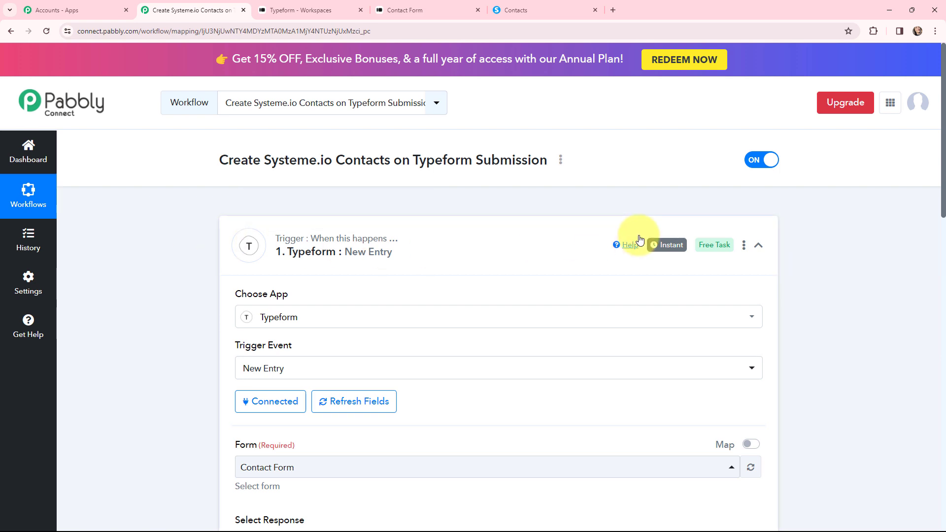
Step: Add a new Systeme.io connection to the Create Contact action and go to Systeme.io's account menu for an API key
{"action": "mouse_move", "coordinate": [668, 251]}
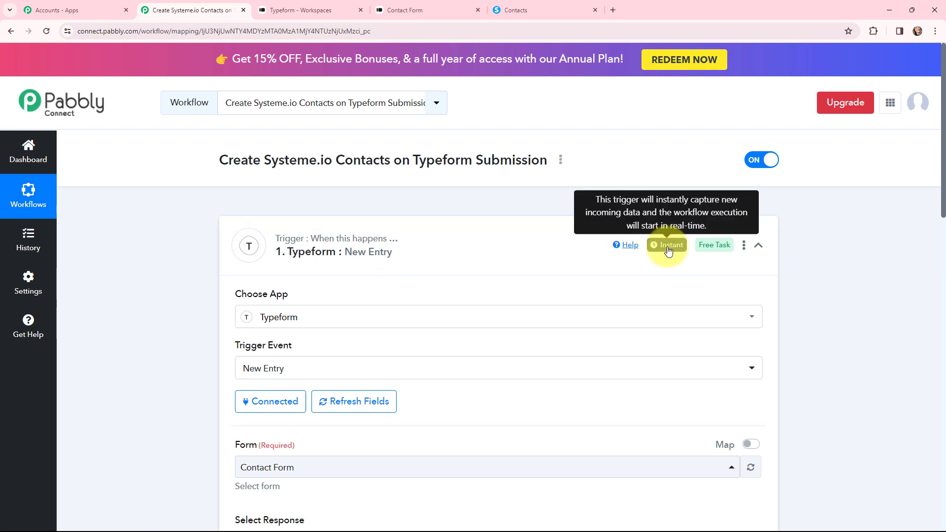
{"action": "left_click", "coordinate": [229, 229]}
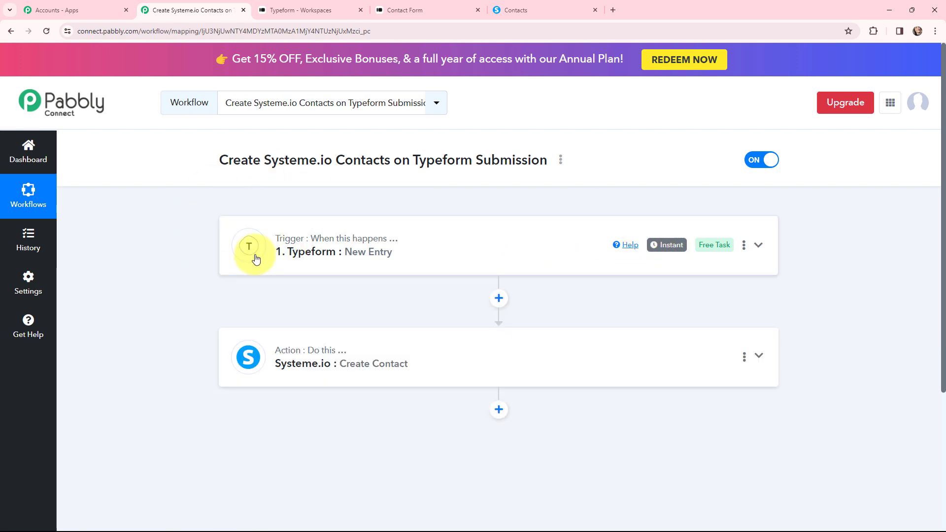
{"action": "left_click", "coordinate": [256, 347]}
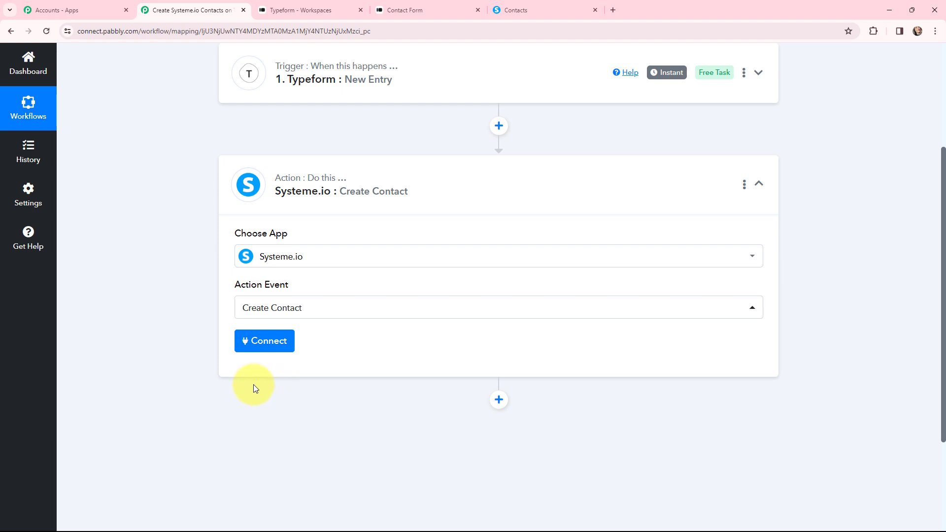
{"action": "left_click", "coordinate": [262, 347]}
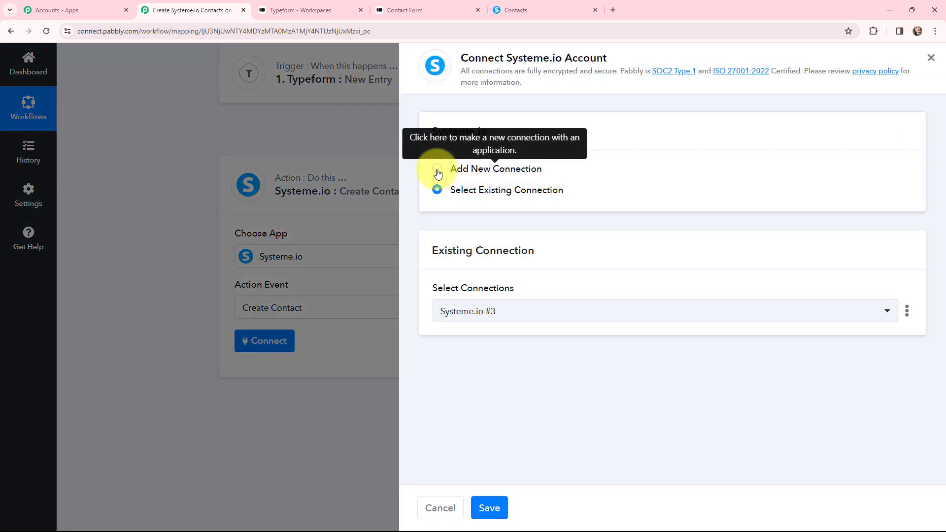
{"action": "left_click", "coordinate": [438, 170]}
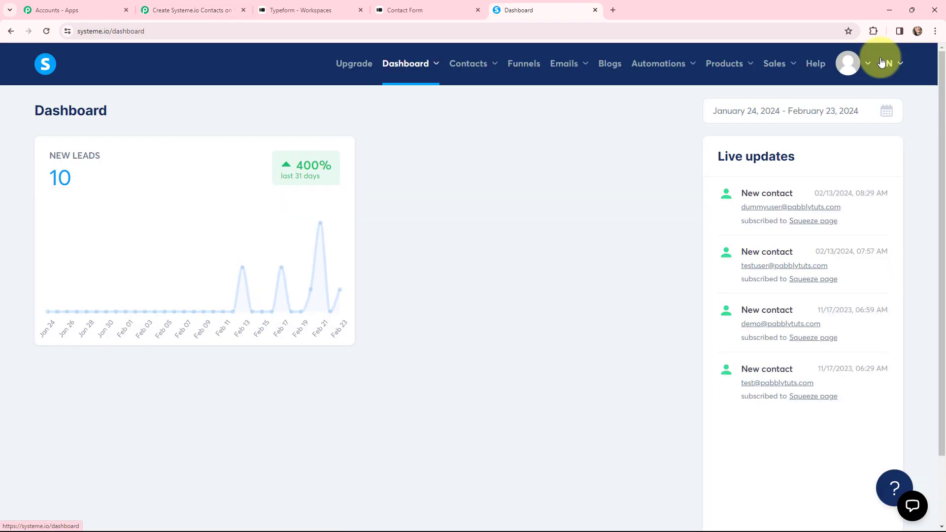
{"action": "left_click", "coordinate": [870, 61]}
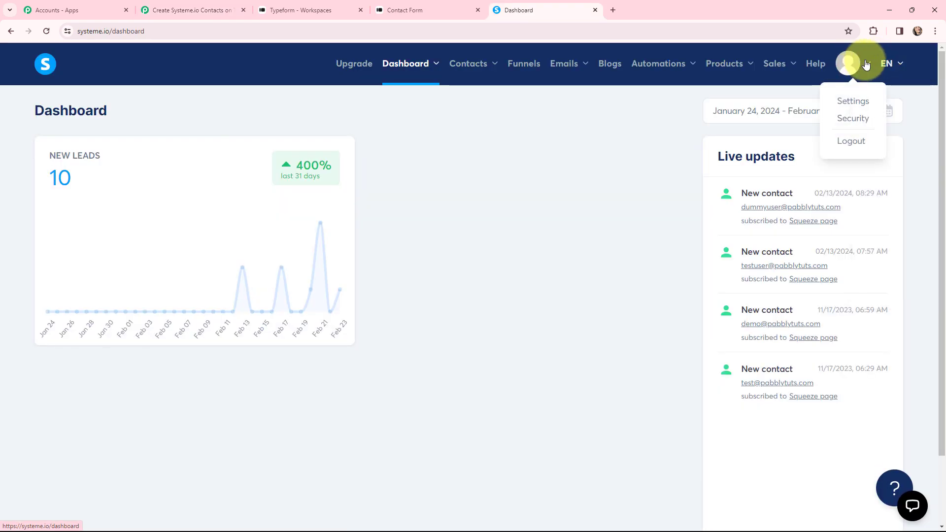
Step: Create a Systeme.io public API key 'test' expiring March 28, 12:30, and copy its token
{"action": "left_click", "coordinate": [859, 99]}
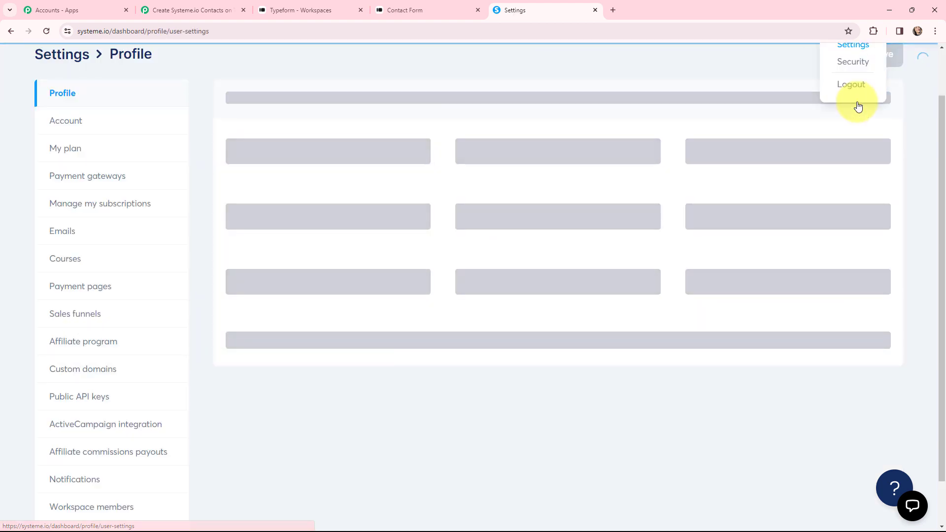
{"action": "left_click", "coordinate": [91, 395]}
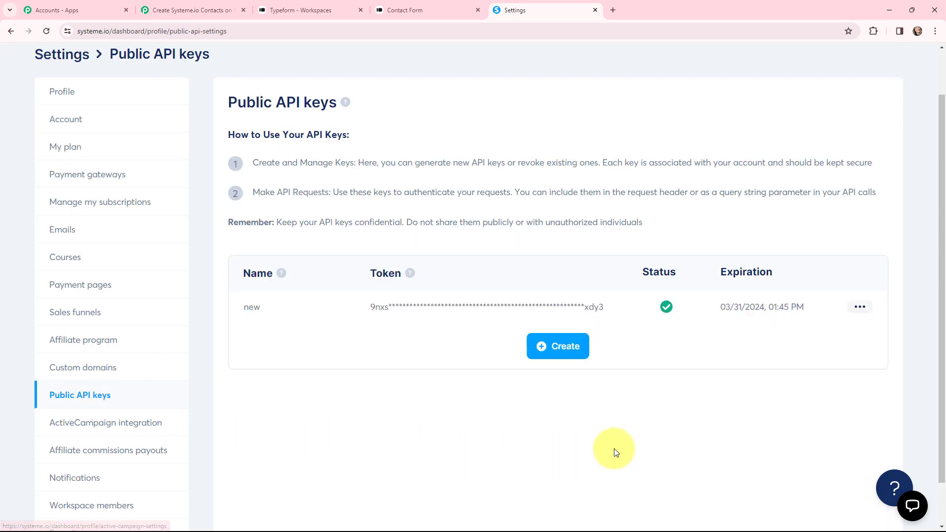
{"action": "left_click", "coordinate": [568, 351]}
{"action": "left_click", "coordinate": [367, 269]}
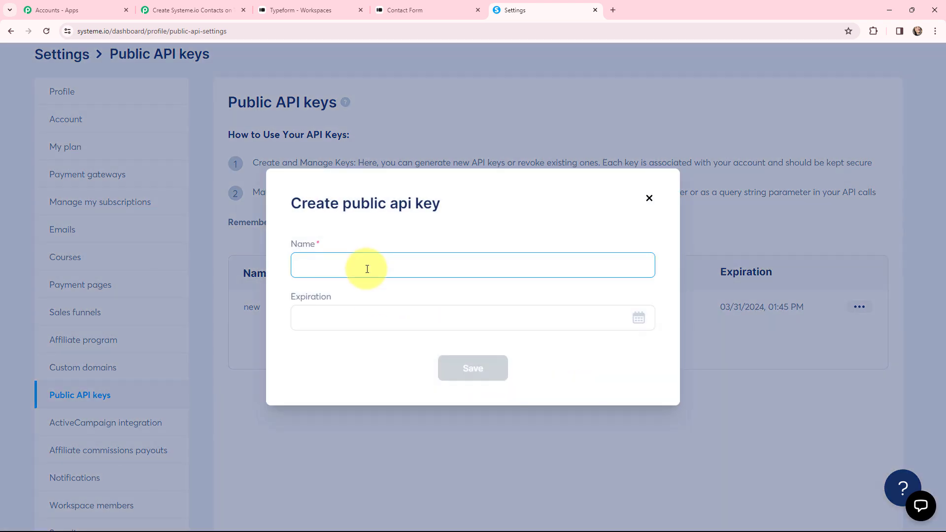
{"action": "type", "text": "test"}
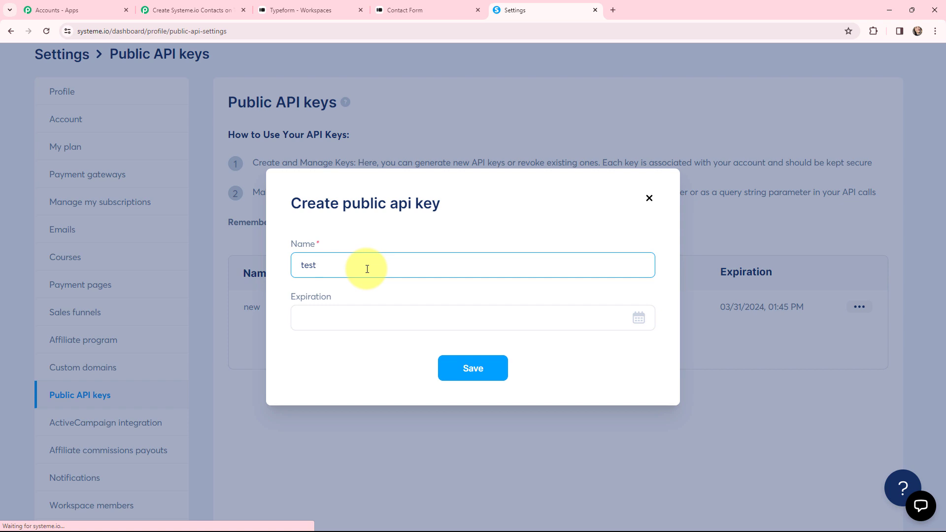
{"action": "left_click", "coordinate": [359, 313]}
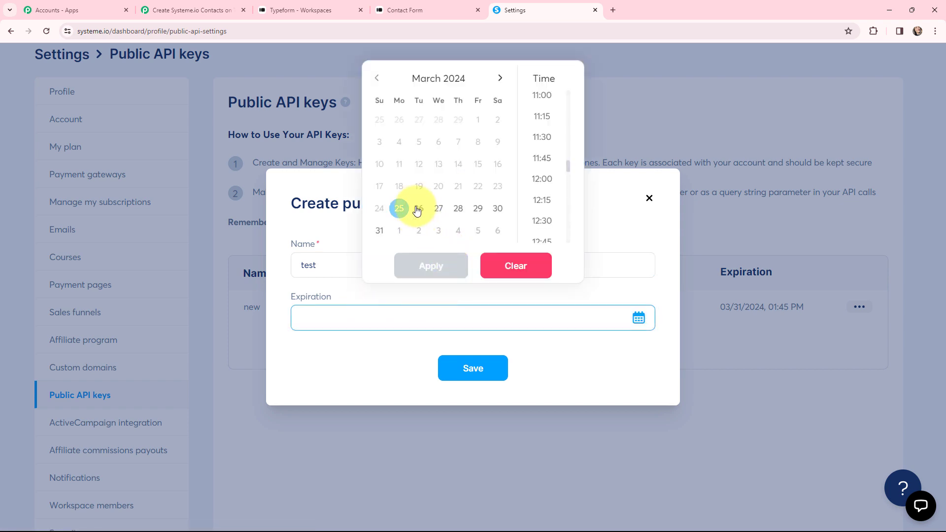
{"action": "left_click", "coordinate": [458, 208]}
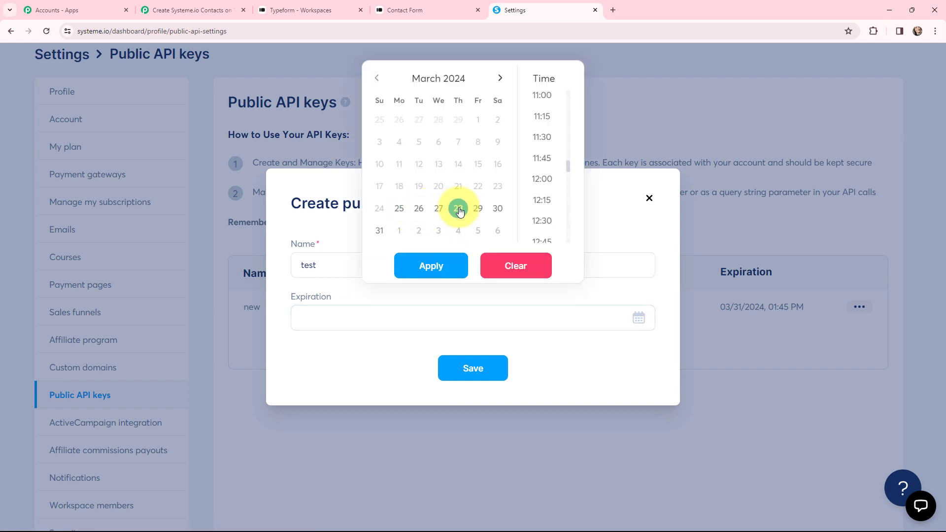
{"action": "left_click", "coordinate": [543, 222]}
{"action": "left_click", "coordinate": [427, 270]}
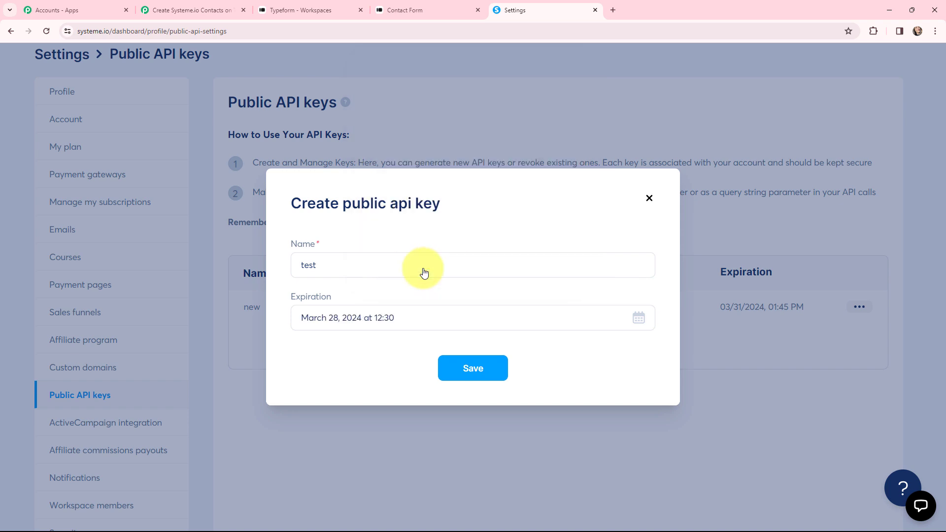
{"action": "left_click", "coordinate": [469, 370]}
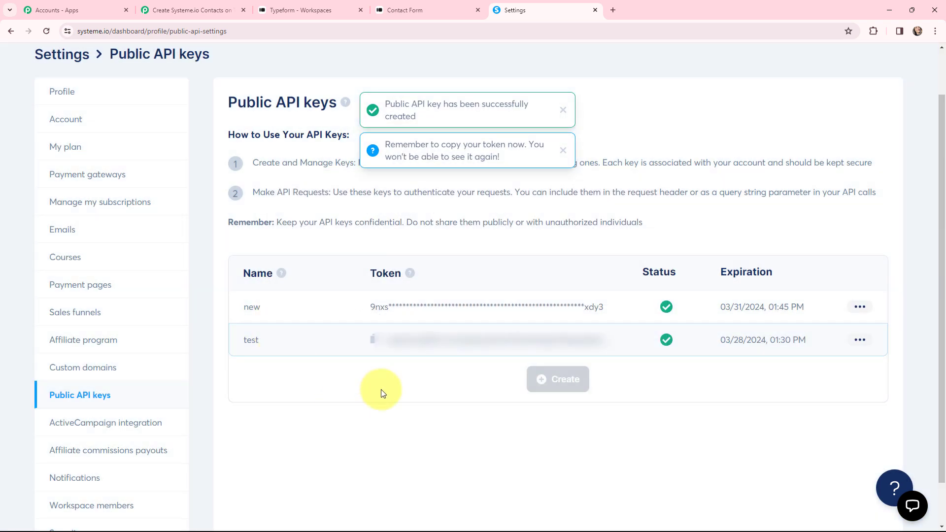
{"action": "left_click", "coordinate": [373, 339]}
{"action": "left_click", "coordinate": [212, 7]}
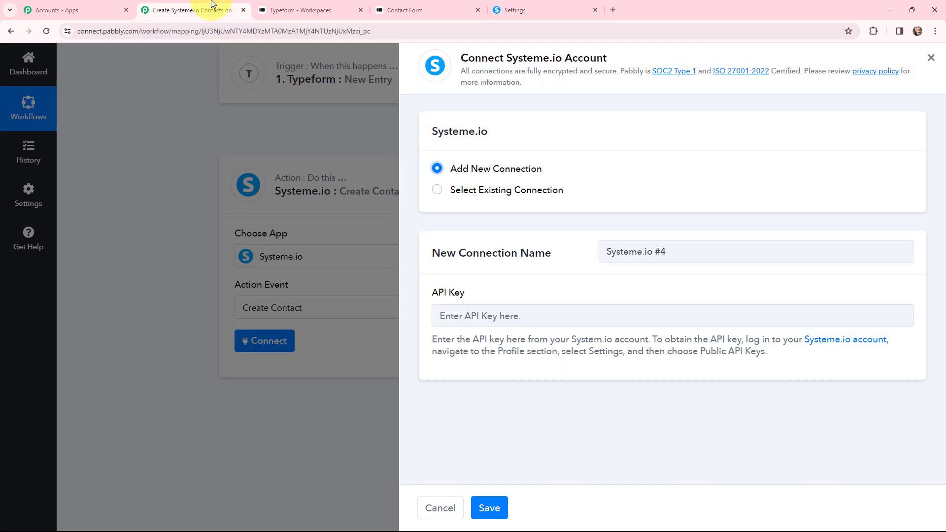
Step: Paste the new Systeme.io API key into the connection and save it
{"action": "left_click", "coordinate": [492, 316]}
{"action": "key", "text": "ctrl+v"}
{"action": "key", "text": "ctrl+v"}
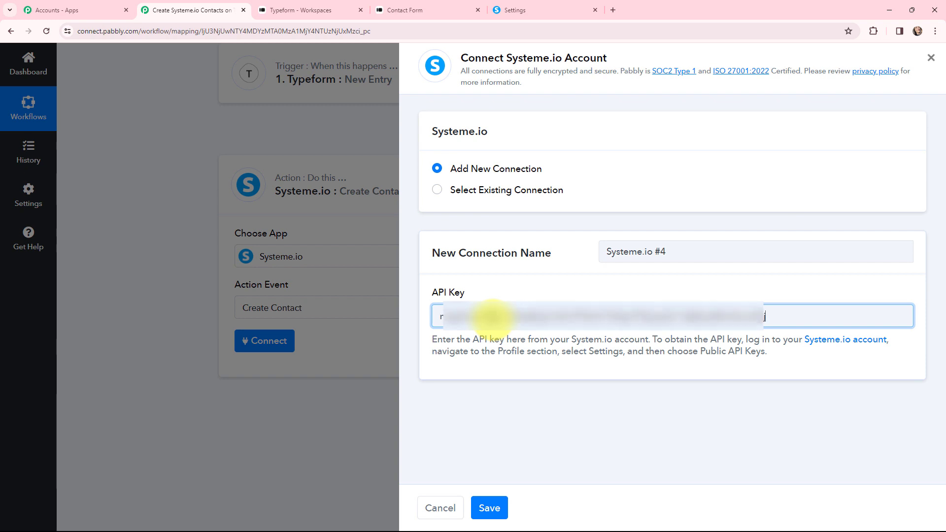
{"action": "left_click", "coordinate": [489, 507]}
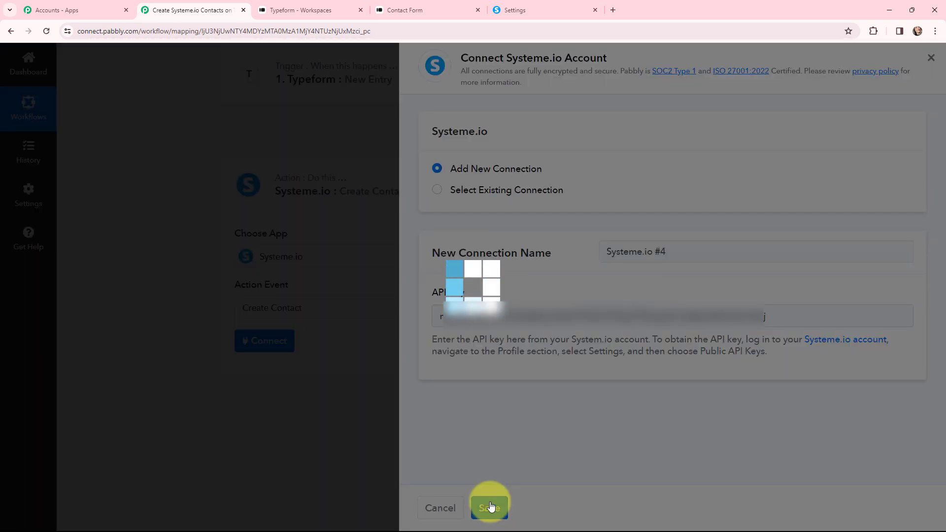
{"action": "scroll", "coordinate": [169, 254], "scroll_direction": "down", "scroll_amount": 2}
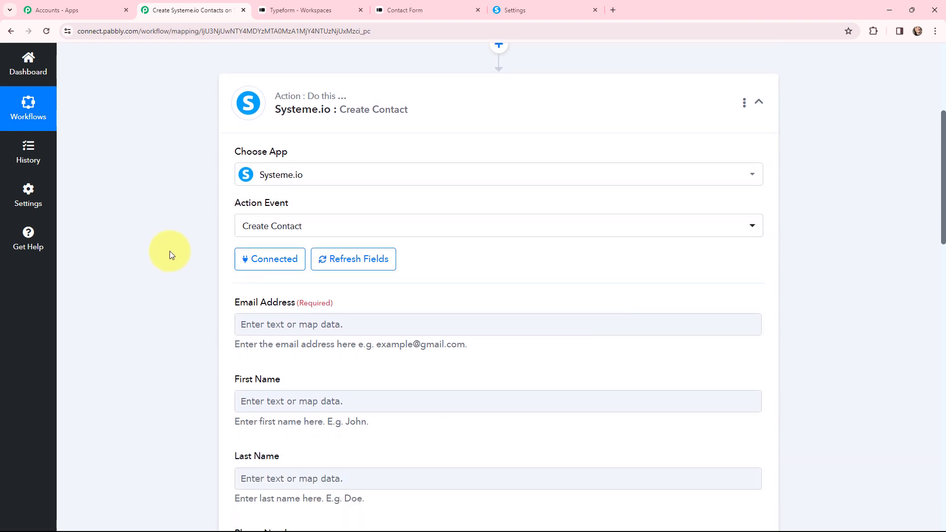
{"action": "scroll", "coordinate": [170, 255], "scroll_direction": "down", "scroll_amount": 4}
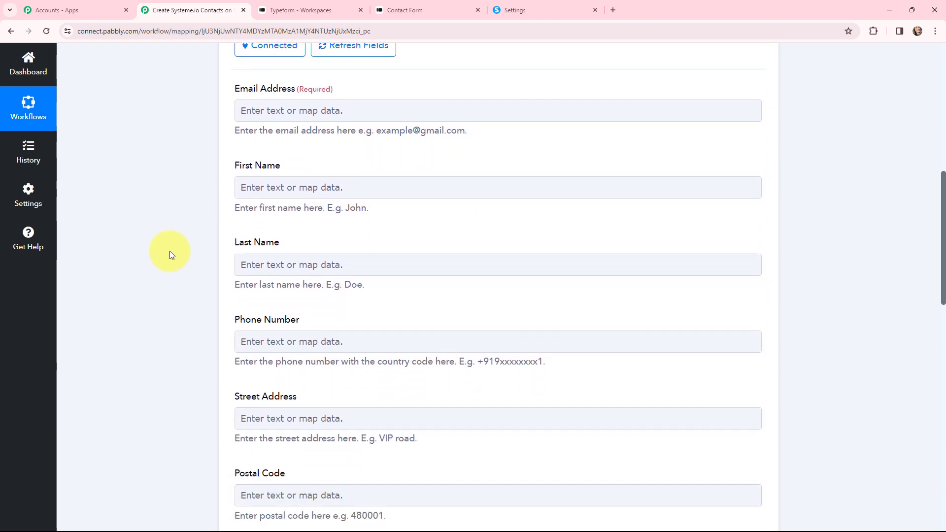
Step: Map the Typeform email answer (Answers 2 Email) into Email Address
{"action": "left_click", "coordinate": [270, 112]}
{"action": "left_click", "coordinate": [296, 197]}
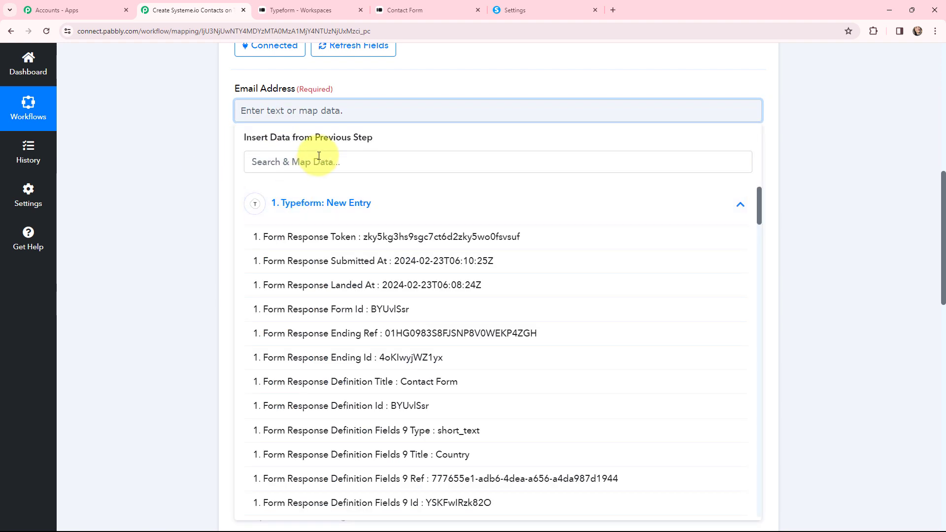
{"action": "left_click", "coordinate": [318, 156]}
{"action": "type", "text": "c"}
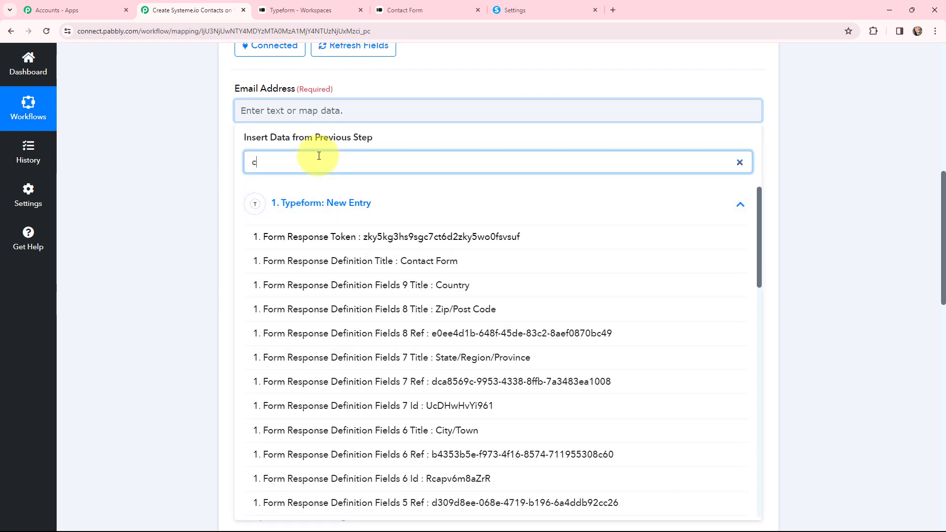
{"action": "type", "text": "urre"}
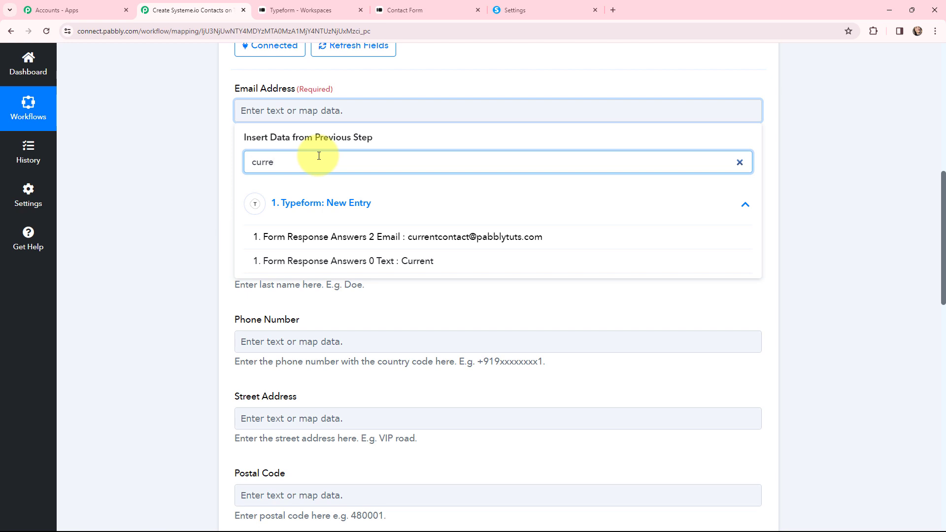
{"action": "left_click", "coordinate": [315, 237]}
{"action": "left_click", "coordinate": [200, 165]}
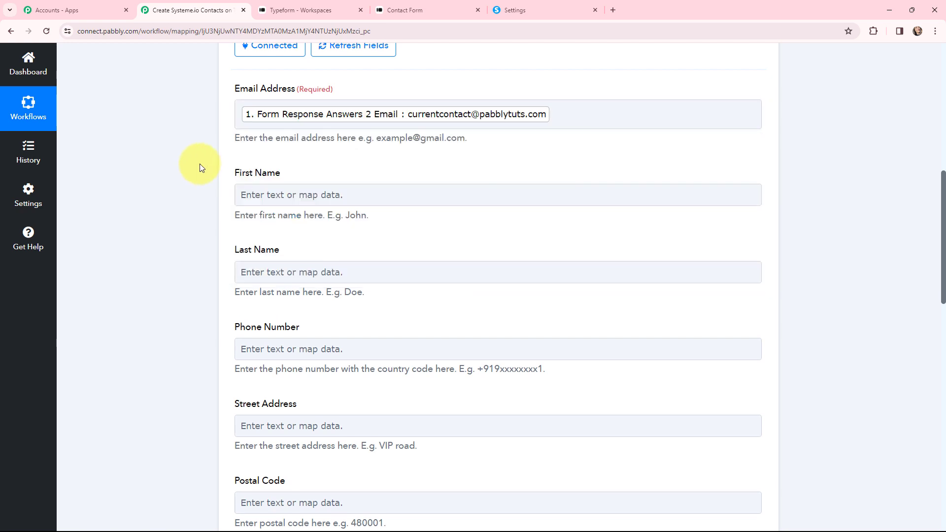
Step: Map the answer 'Current' (Answers 0 Text) into First Name
{"action": "left_click", "coordinate": [259, 192]}
{"action": "left_click", "coordinate": [286, 290]}
{"action": "left_click", "coordinate": [301, 245]}
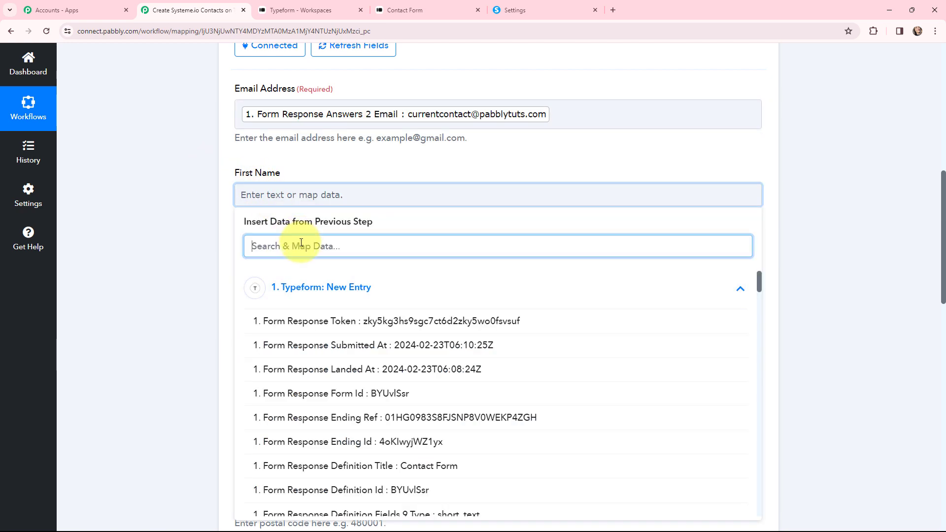
{"action": "type", "text": "cur"}
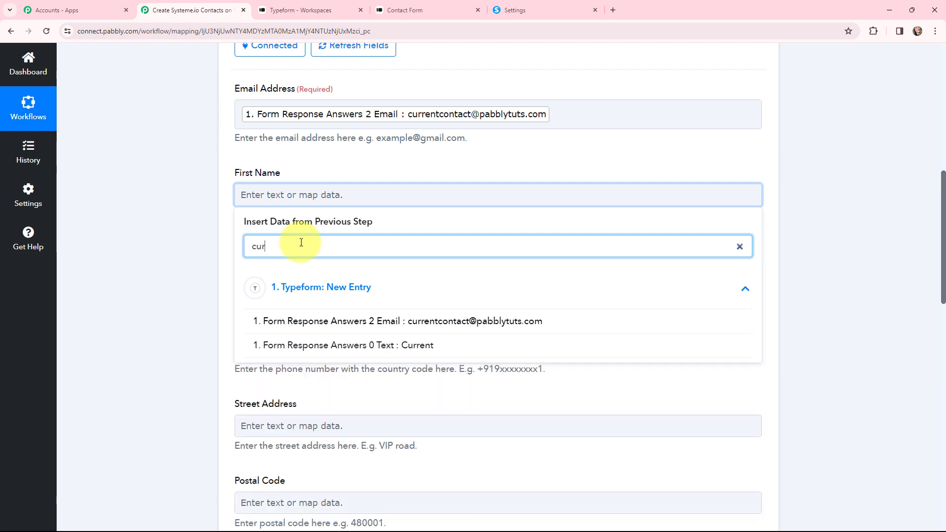
{"action": "type", "text": "re"}
{"action": "left_click", "coordinate": [382, 345]}
{"action": "left_click", "coordinate": [166, 168]}
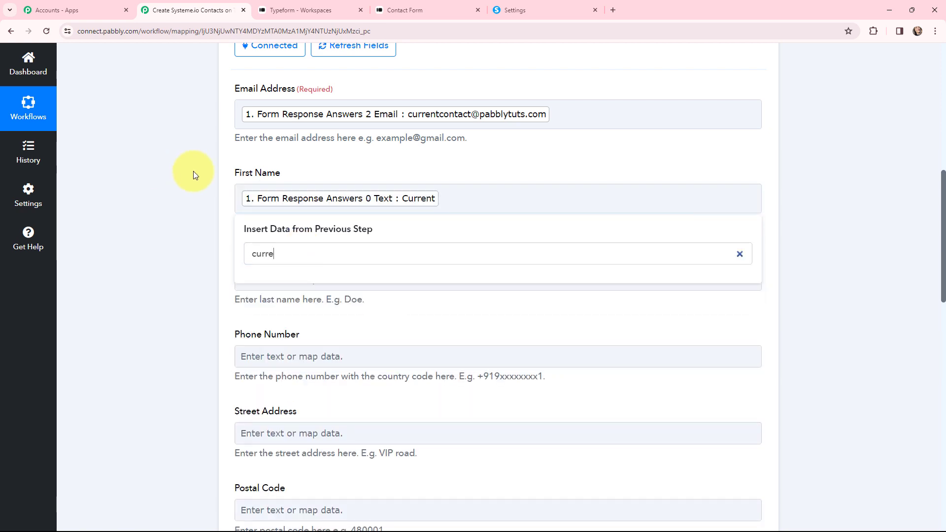
Step: Map the answer 'Contact' (Answers 1 Text) into Last Name
{"action": "left_click", "coordinate": [289, 290]}
{"action": "left_click", "coordinate": [345, 373]}
{"action": "left_click", "coordinate": [318, 328]}
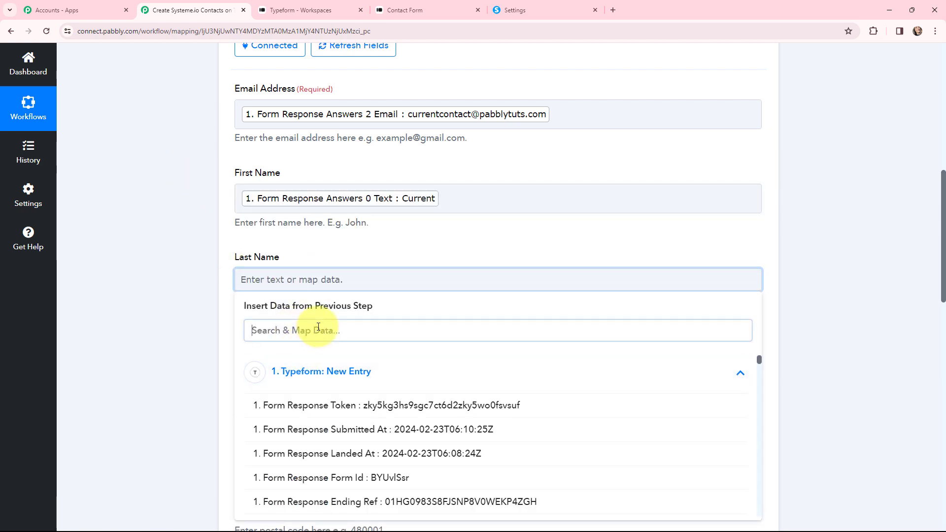
{"action": "type", "text": "c"}
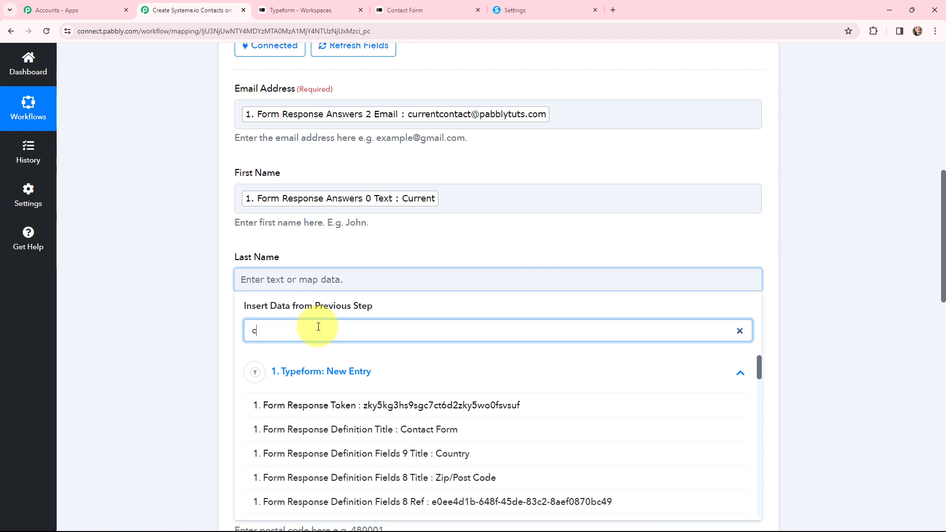
{"action": "type", "text": "o"}
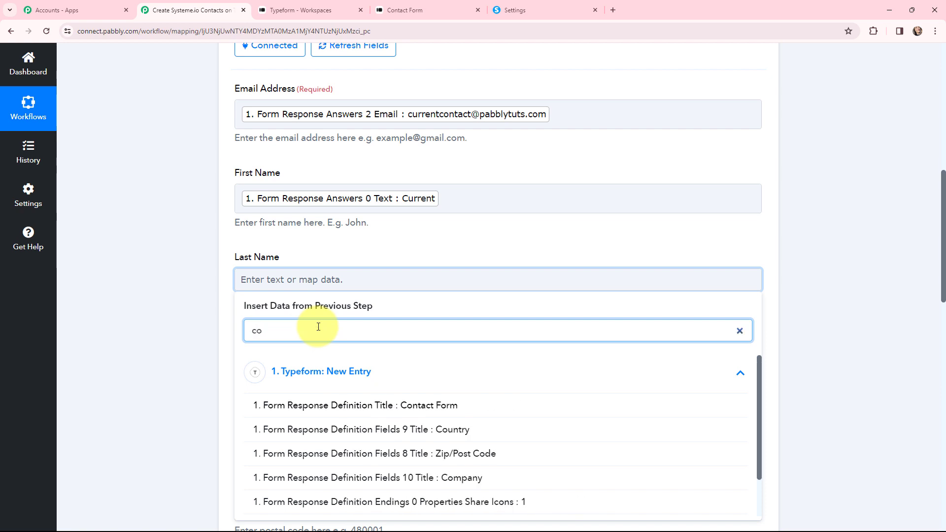
{"action": "type", "text": "nt"}
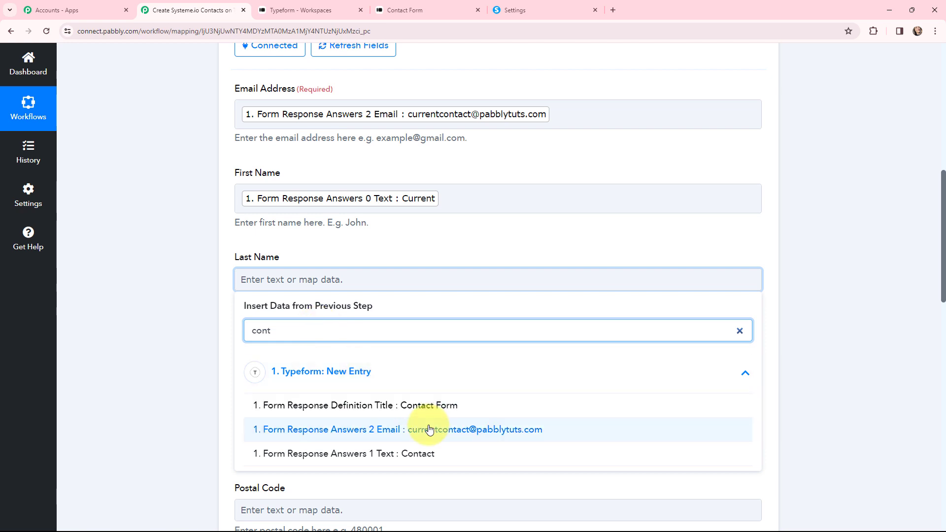
{"action": "left_click", "coordinate": [428, 454]}
{"action": "scroll", "coordinate": [196, 227], "scroll_direction": "down", "scroll_amount": 2}
{"action": "scroll", "coordinate": [197, 227], "scroll_direction": "down", "scroll_amount": 3}
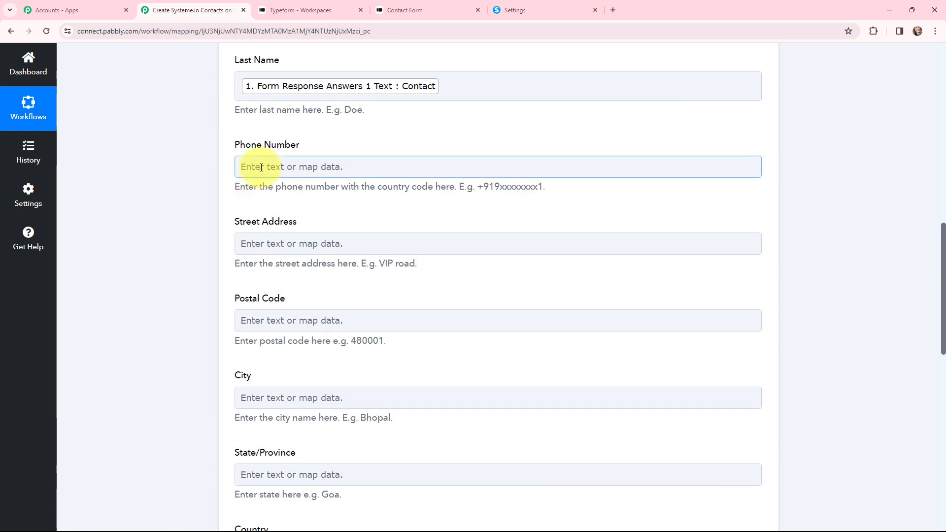
Step: Map the Typeform phone number answer into Phone Number
{"action": "left_click", "coordinate": [261, 166]}
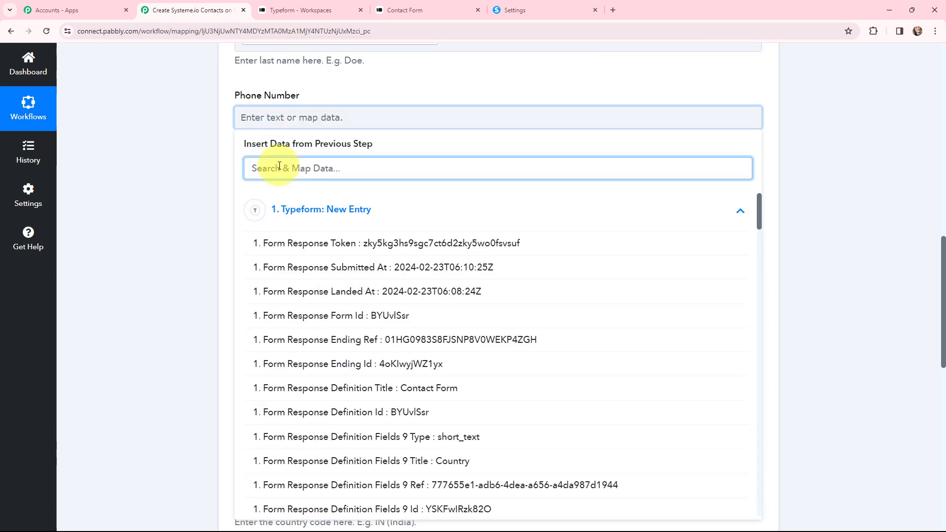
{"action": "type", "text": "919"}
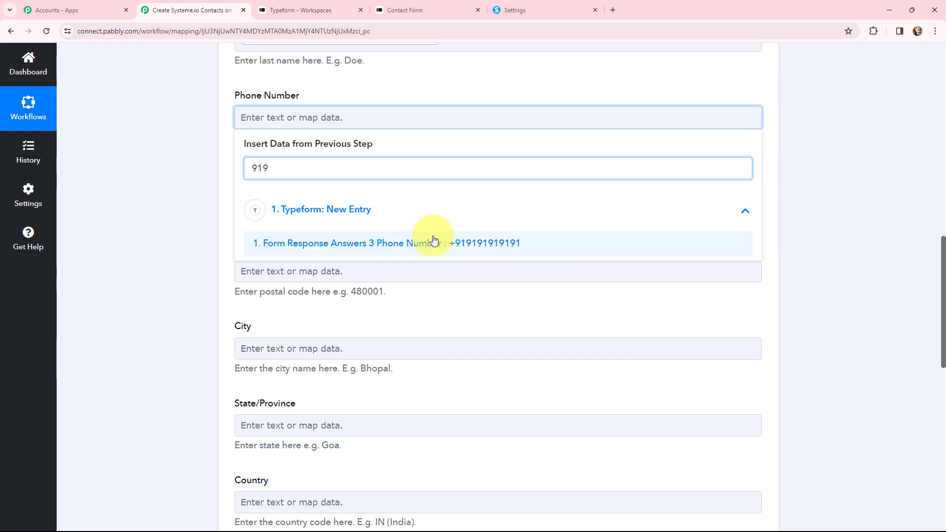
{"action": "left_click", "coordinate": [433, 241]}
Step: Fill Street Address with the '123' and 'Apartment2' answers
{"action": "left_click", "coordinate": [209, 222]}
{"action": "left_click", "coordinate": [359, 201]}
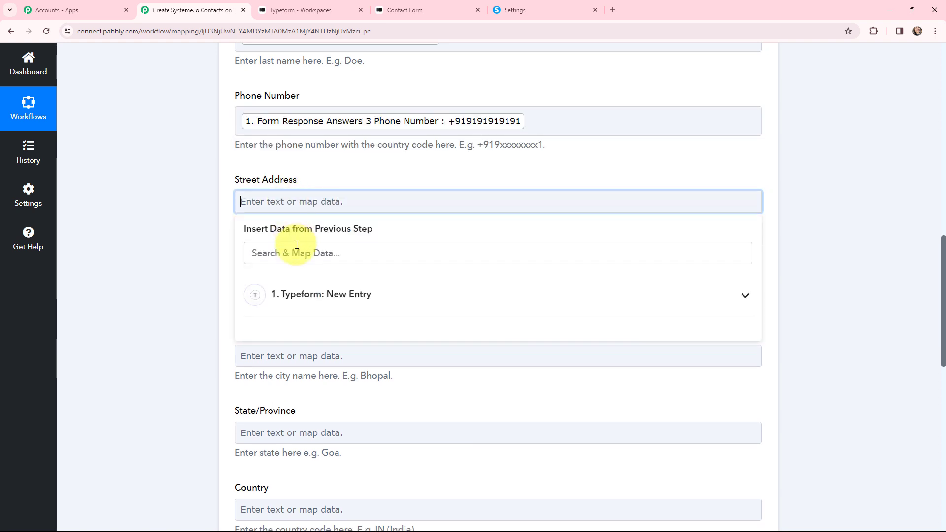
{"action": "left_click", "coordinate": [298, 254]}
{"action": "type", "text": "12"}
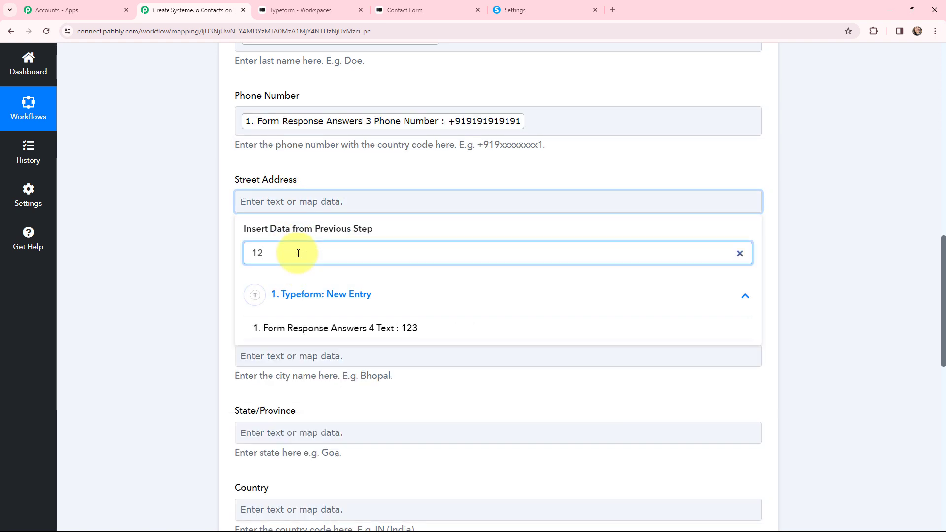
{"action": "left_click", "coordinate": [344, 328]}
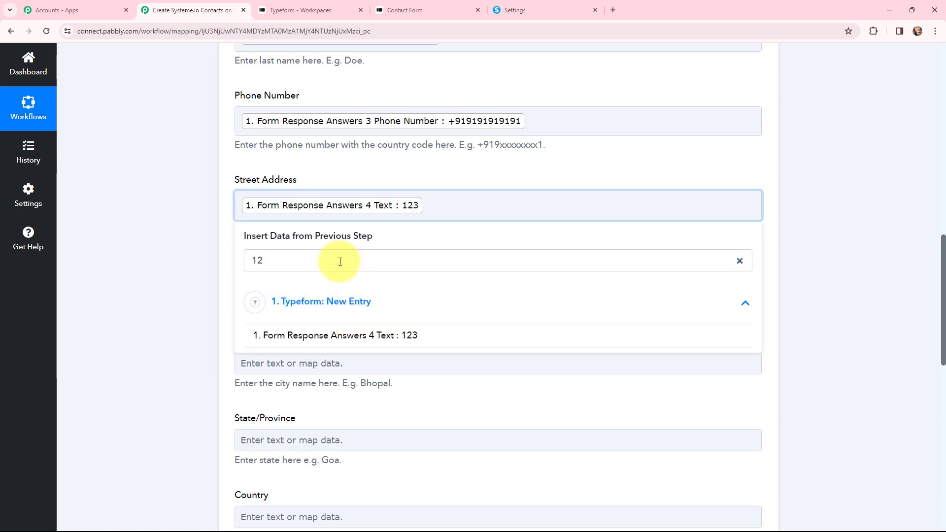
{"action": "left_click_drag", "start_coordinate": [339, 261], "coordinate": [245, 265]}
{"action": "key", "text": "BackSpace"}
{"action": "type", "text": "apart"}
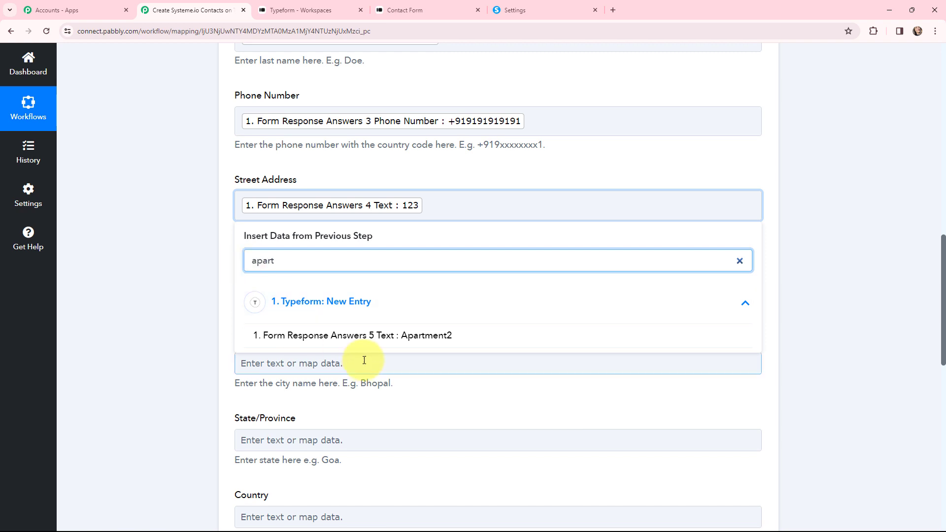
{"action": "left_click", "coordinate": [429, 340]}
{"action": "left_click", "coordinate": [205, 238]}
Step: Map the 462017 answer (Answers 8 Text) into Postal Code
{"action": "scroll", "coordinate": [205, 239], "scroll_direction": "down", "scroll_amount": 2}
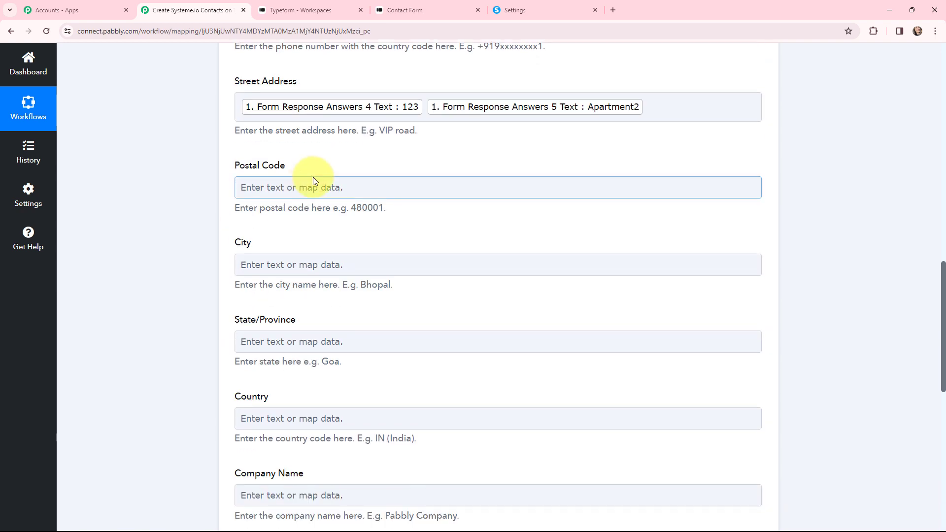
{"action": "left_click", "coordinate": [315, 187]}
{"action": "left_click", "coordinate": [316, 244]}
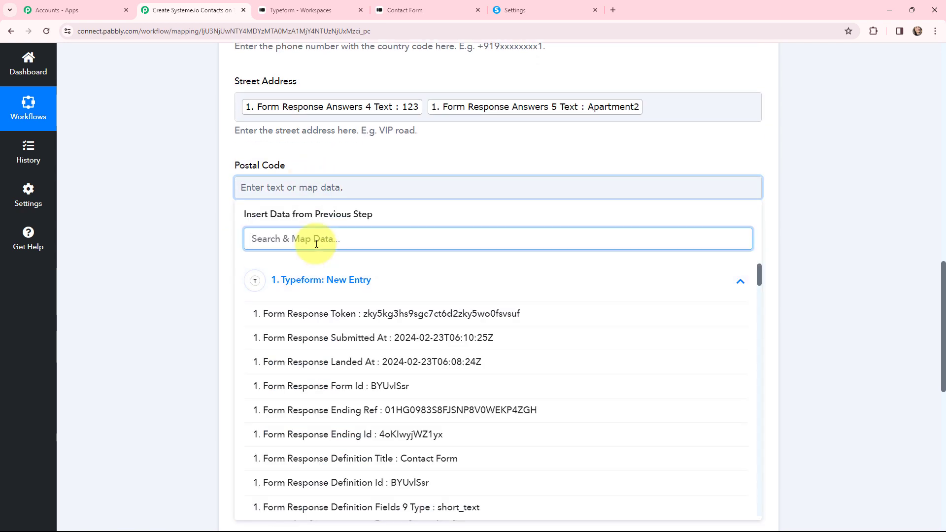
{"action": "type", "text": "46"}
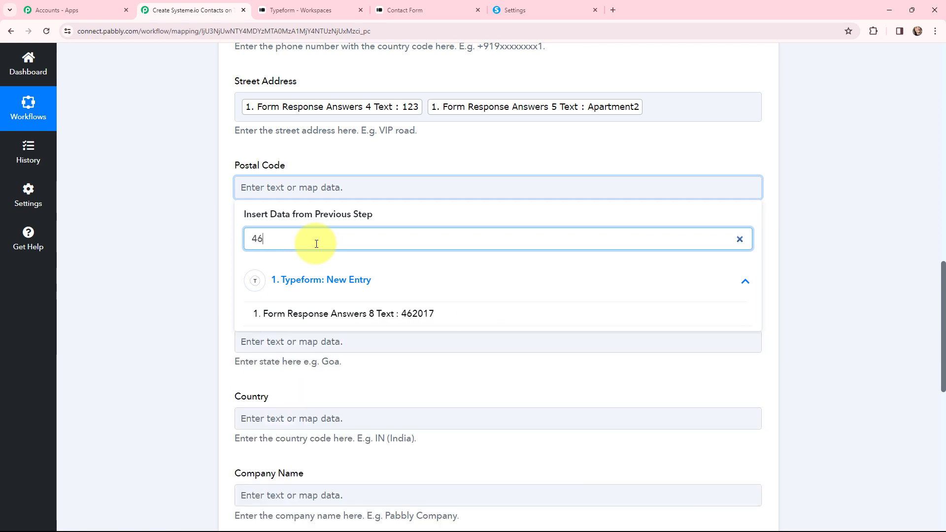
{"action": "left_click", "coordinate": [407, 314]}
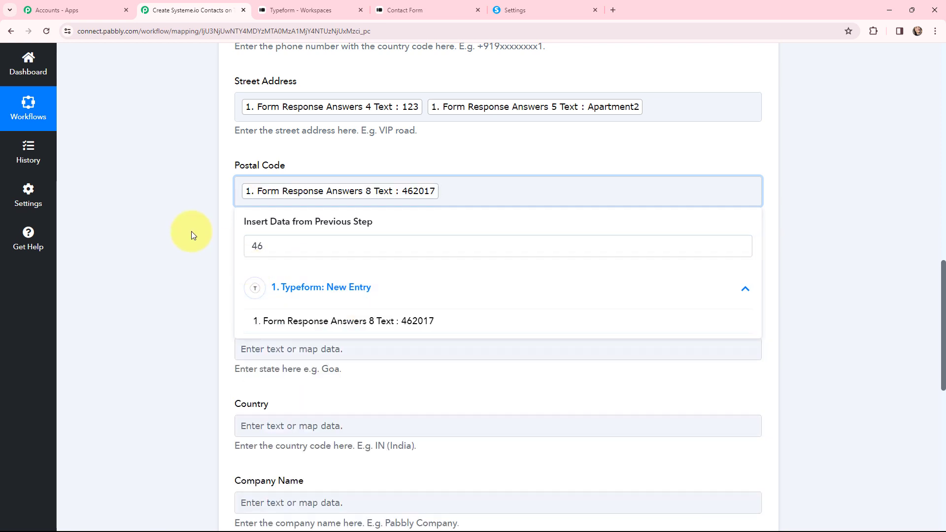
{"action": "left_click", "coordinate": [191, 231]}
{"action": "scroll", "coordinate": [191, 235], "scroll_direction": "down", "scroll_amount": 1}
{"action": "left_click", "coordinate": [291, 225]}
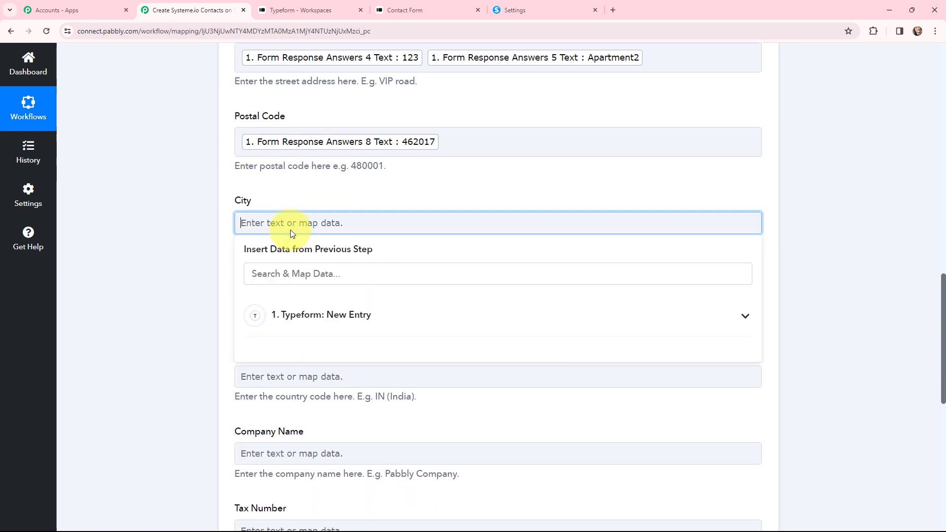
Step: Map the Bhopal answer into City
{"action": "left_click", "coordinate": [301, 310]}
{"action": "left_click", "coordinate": [306, 275]}
{"action": "type", "text": "bhop"}
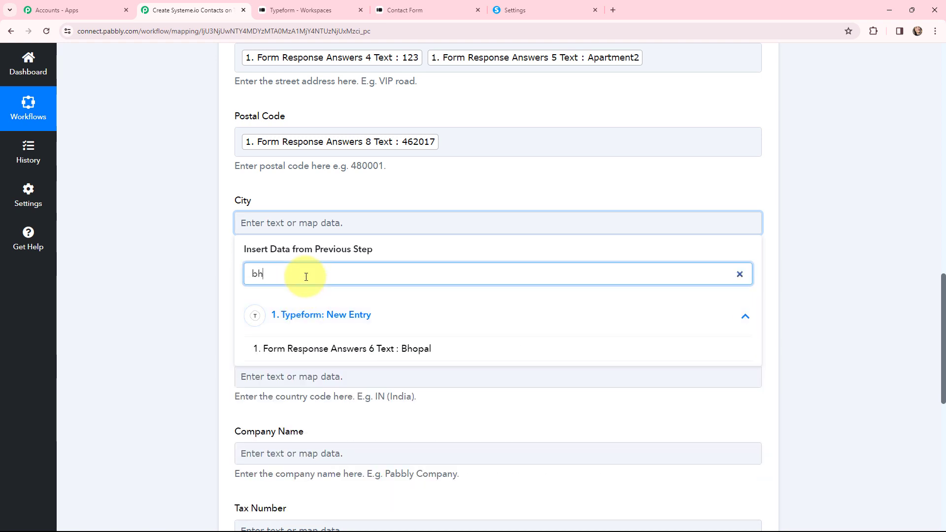
{"action": "left_click", "coordinate": [401, 350]}
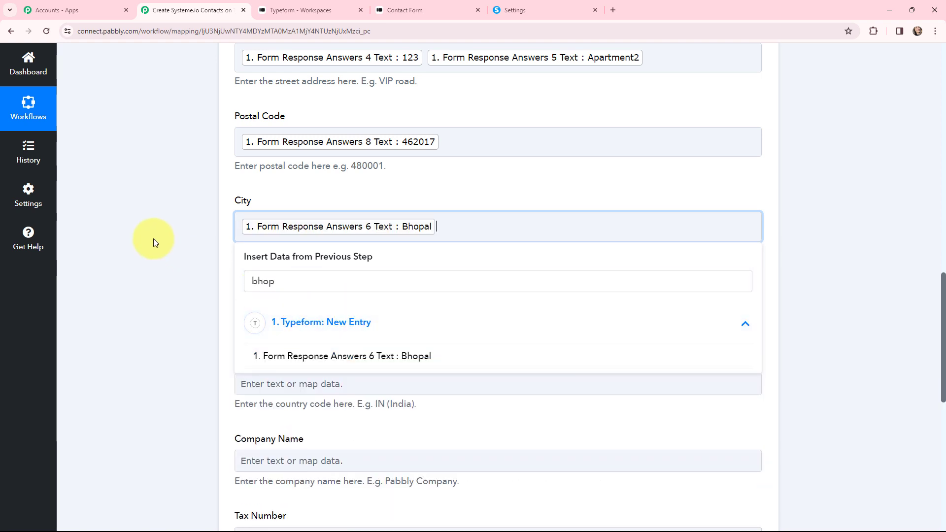
{"action": "left_click", "coordinate": [174, 238]}
{"action": "scroll", "coordinate": [215, 230], "scroll_direction": "down", "scroll_amount": 3}
Step: Map Madhya Pradesh into State/Province and the IN answer into Country
{"action": "left_click", "coordinate": [283, 168]}
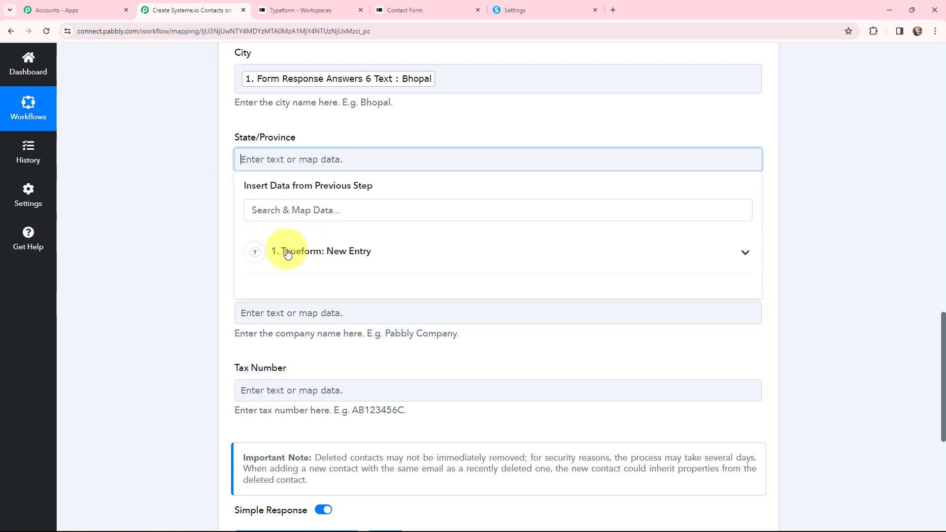
{"action": "left_click", "coordinate": [295, 209]}
{"action": "type", "text": "m"}
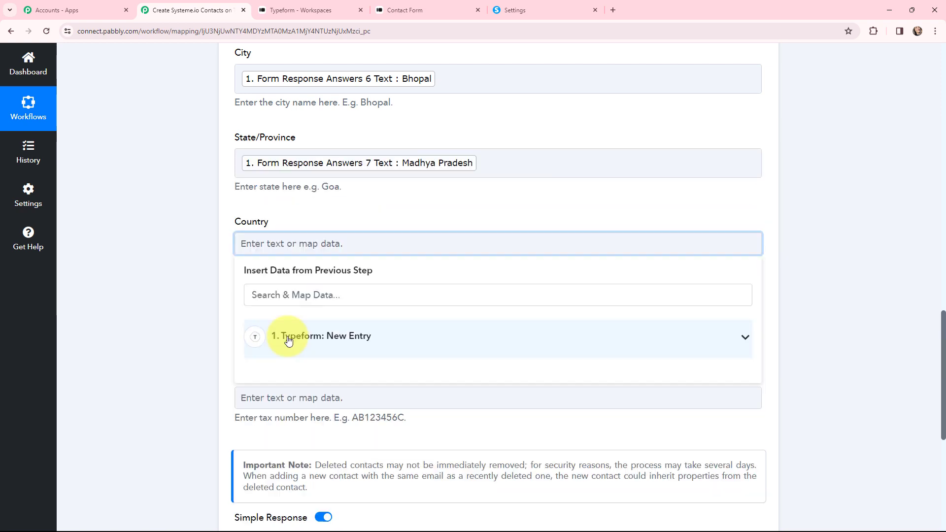
{"action": "left_click", "coordinate": [289, 338]}
{"action": "left_click", "coordinate": [298, 297]}
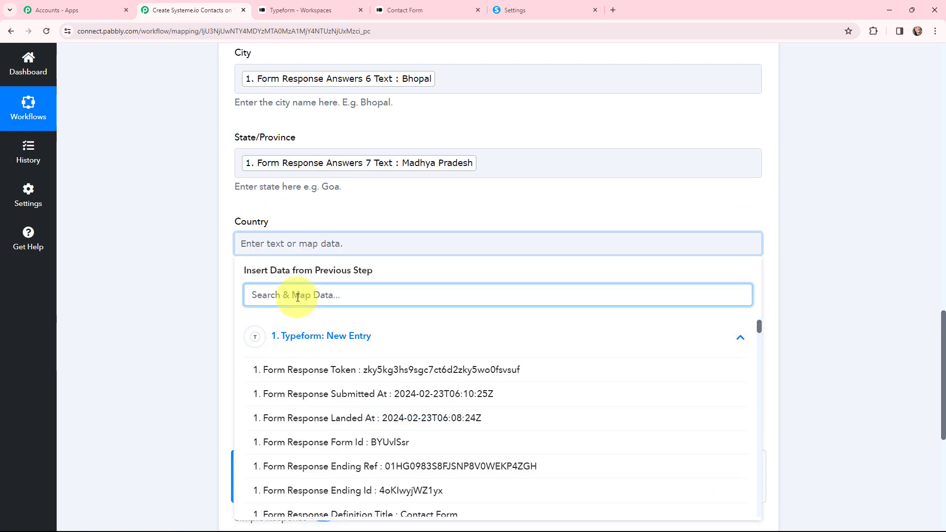
{"action": "type", "text": "in"}
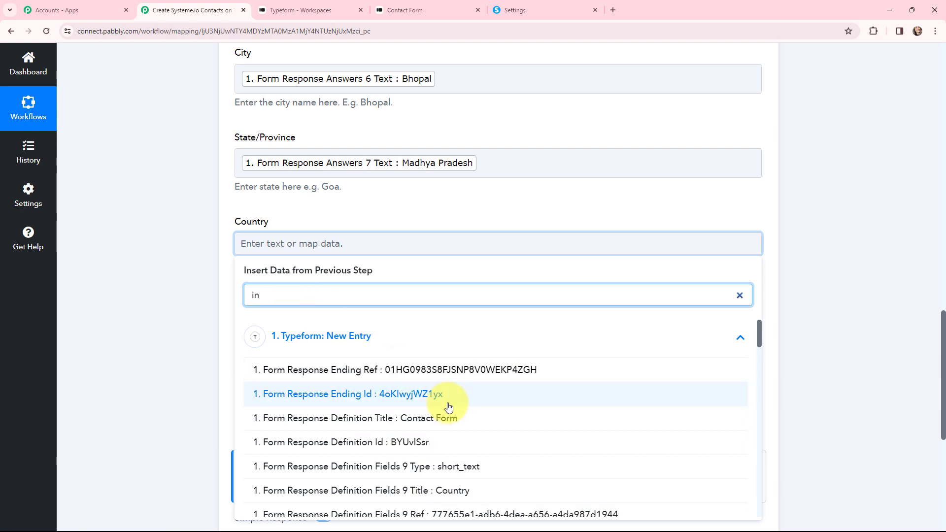
{"action": "scroll", "coordinate": [448, 405], "scroll_direction": "down", "scroll_amount": 5}
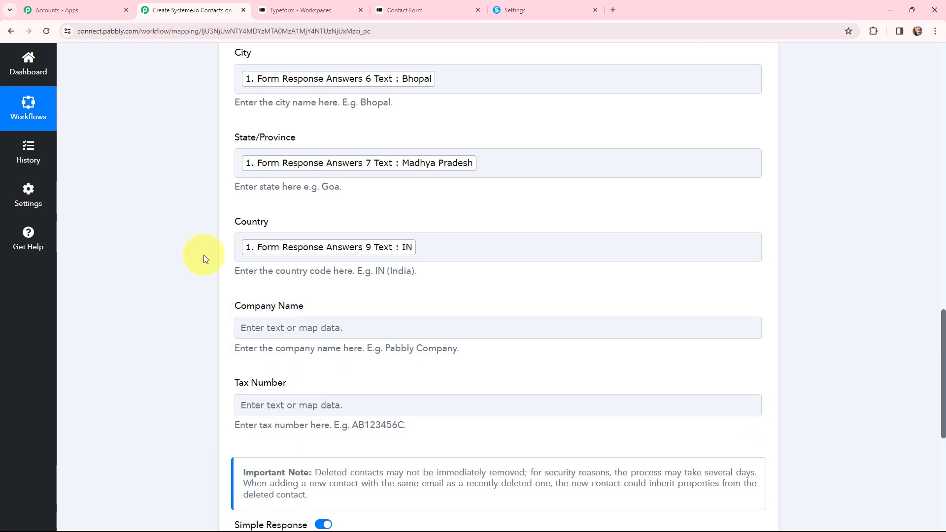
{"action": "scroll", "coordinate": [259, 204], "scroll_direction": "down", "scroll_amount": 3}
Step: Map the Pabbly Tuts answer into Company Name and set Tax Number to 0
{"action": "left_click", "coordinate": [253, 181]}
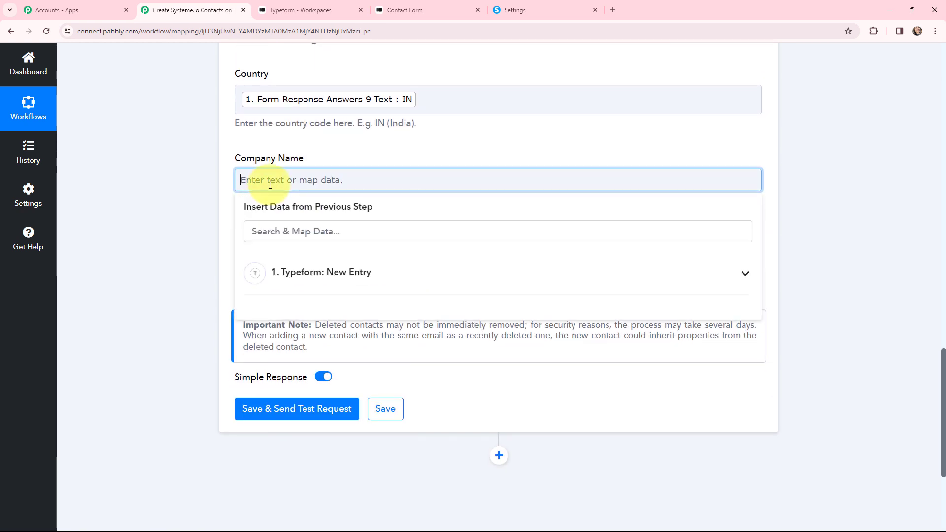
{"action": "left_click", "coordinate": [256, 280]}
{"action": "left_click", "coordinate": [285, 232]}
{"action": "type", "text": "pabbl"}
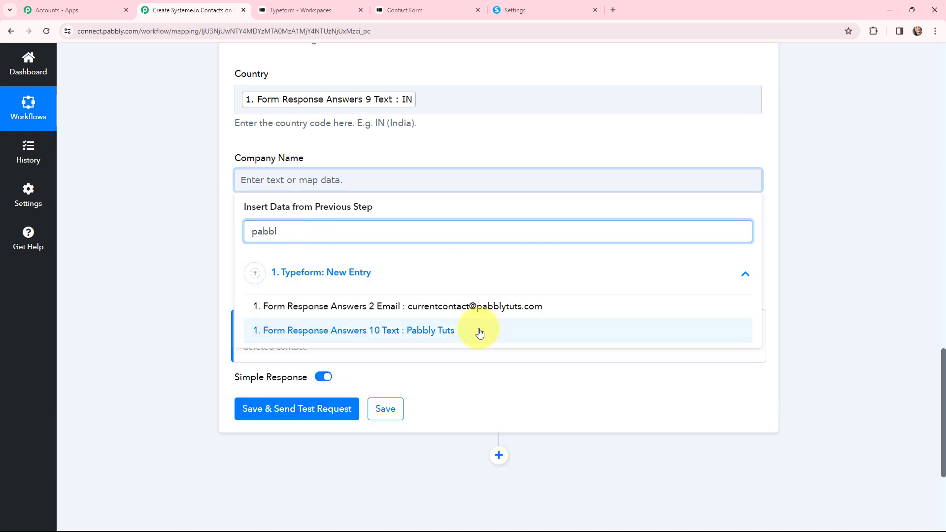
{"action": "left_click", "coordinate": [477, 331]}
{"action": "left_click", "coordinate": [276, 267]}
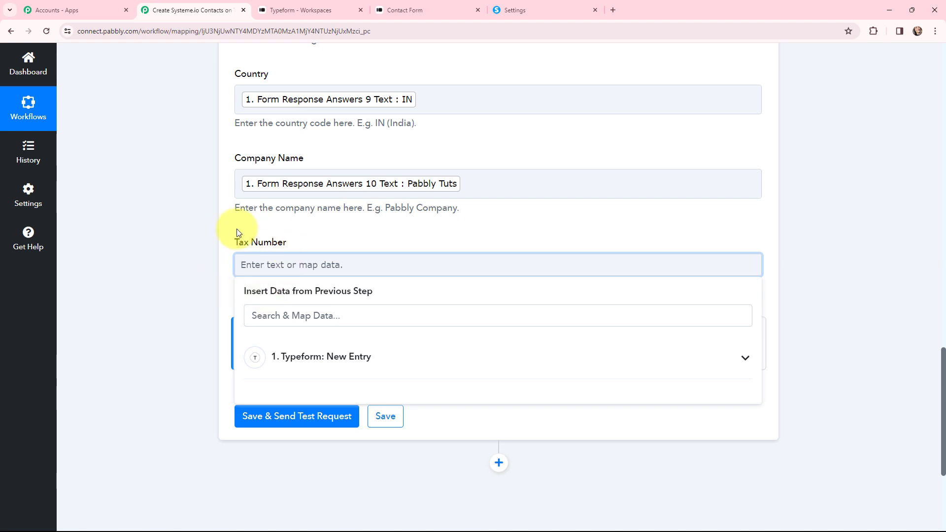
{"action": "type", "text": "0"}
{"action": "left_click", "coordinate": [202, 257]}
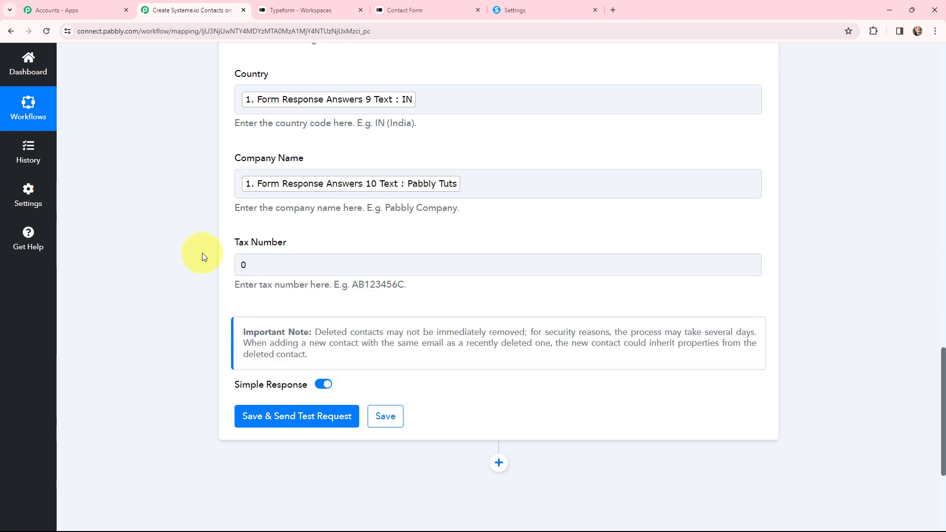
{"action": "scroll", "coordinate": [204, 257], "scroll_direction": "up", "scroll_amount": 10}
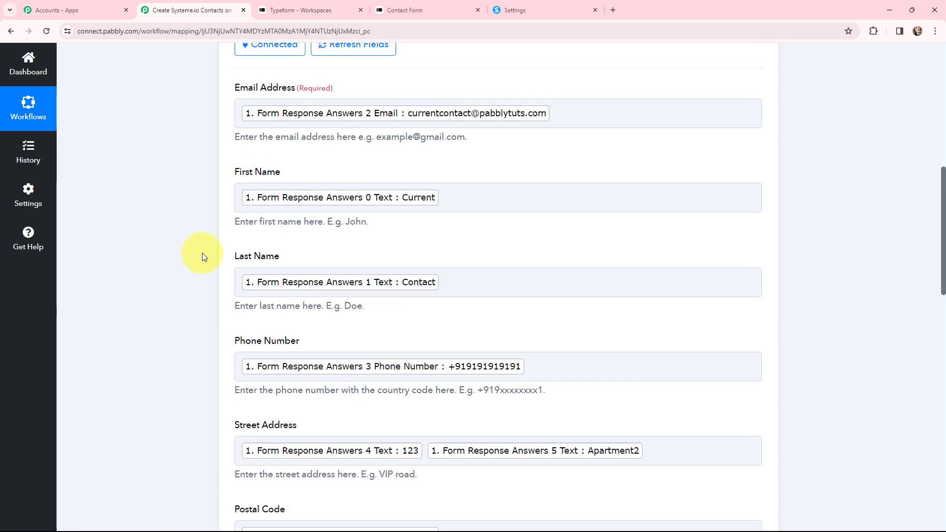
{"action": "scroll", "coordinate": [202, 257], "scroll_direction": "up", "scroll_amount": 2}
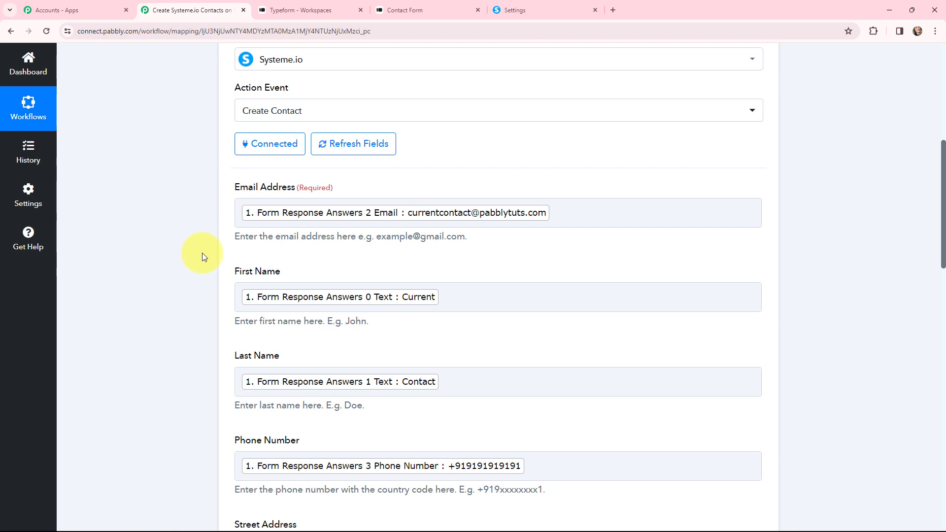
{"action": "scroll", "coordinate": [202, 253], "scroll_direction": "down", "scroll_amount": 5}
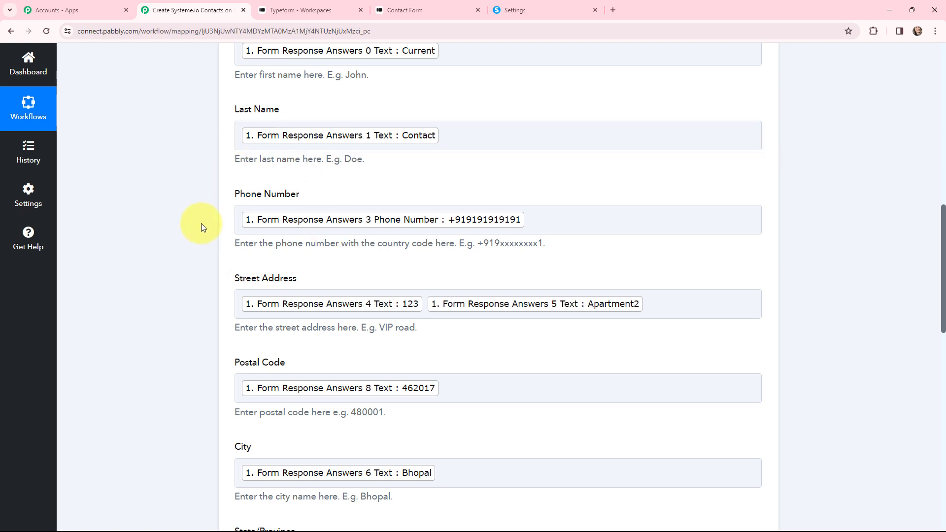
{"action": "scroll", "coordinate": [201, 227], "scroll_direction": "down", "scroll_amount": 3}
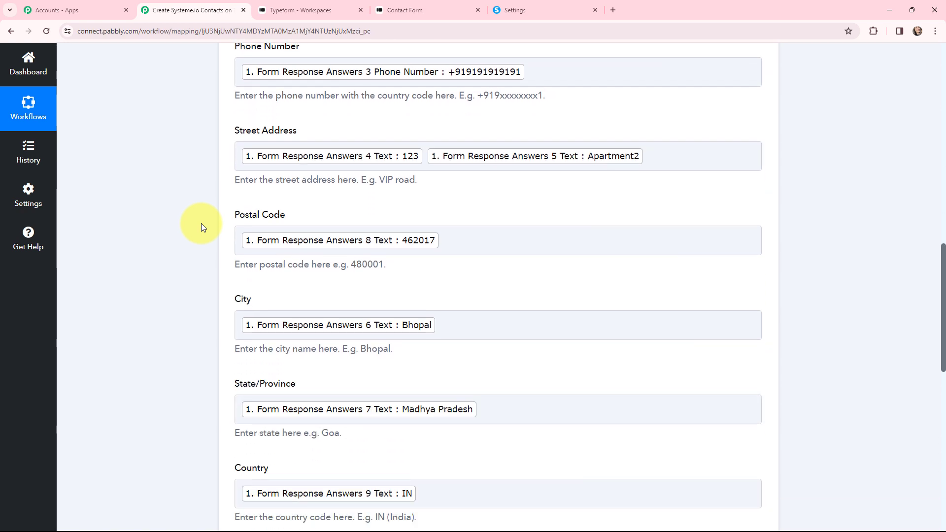
{"action": "scroll", "coordinate": [201, 226], "scroll_direction": "down", "scroll_amount": 5}
{"action": "scroll", "coordinate": [201, 226], "scroll_direction": "down", "scroll_amount": 4}
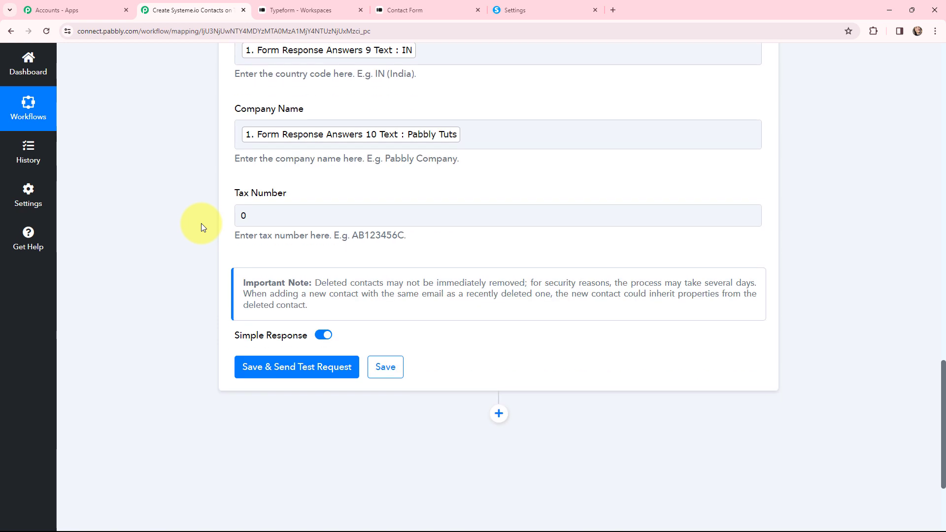
{"action": "scroll", "coordinate": [201, 226], "scroll_direction": "down", "scroll_amount": 2}
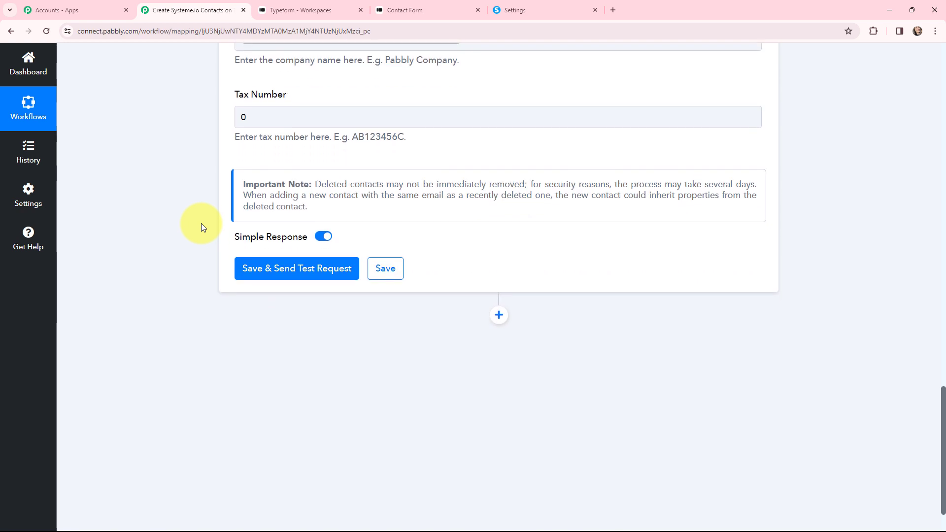
Step: Save and send a test request, then confirm the new contact in Systeme.io's contacts list
{"action": "left_click", "coordinate": [286, 274]}
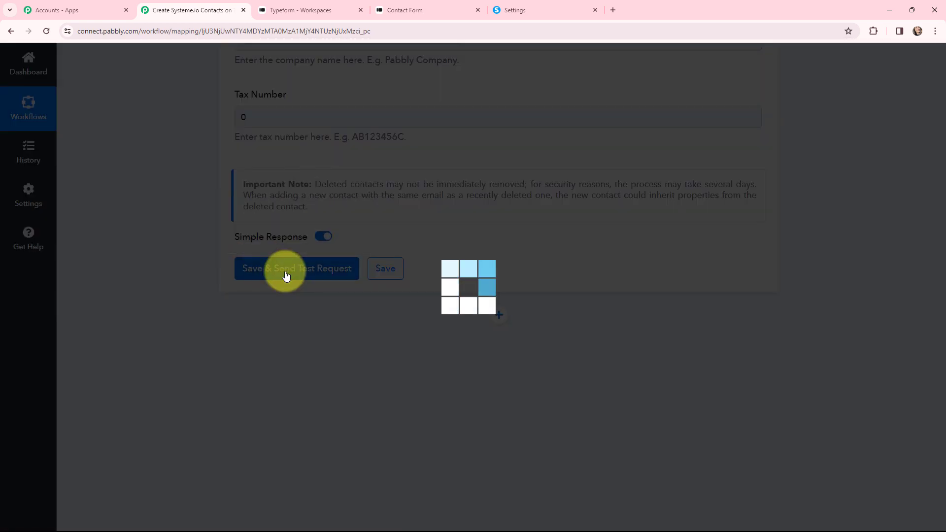
{"action": "scroll", "coordinate": [486, 260], "scroll_direction": "down", "scroll_amount": 1}
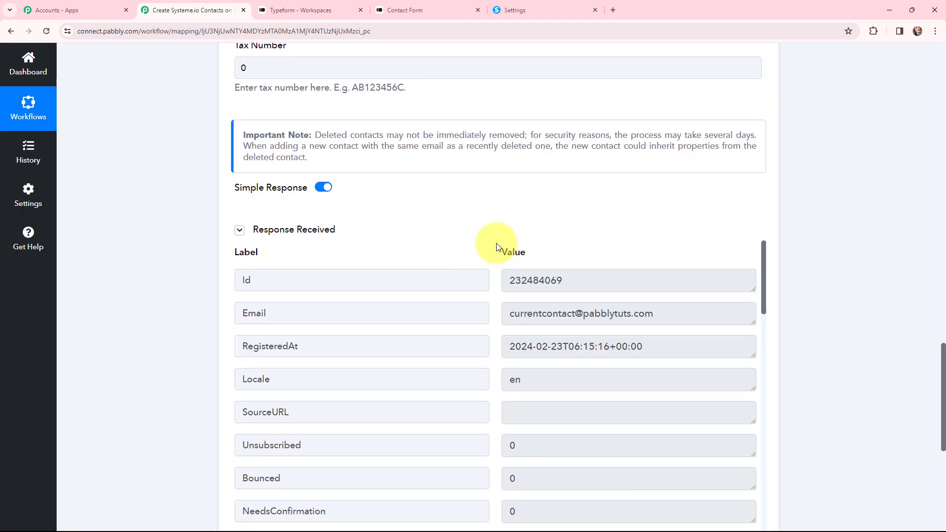
{"action": "scroll", "coordinate": [495, 244], "scroll_direction": "down", "scroll_amount": 6}
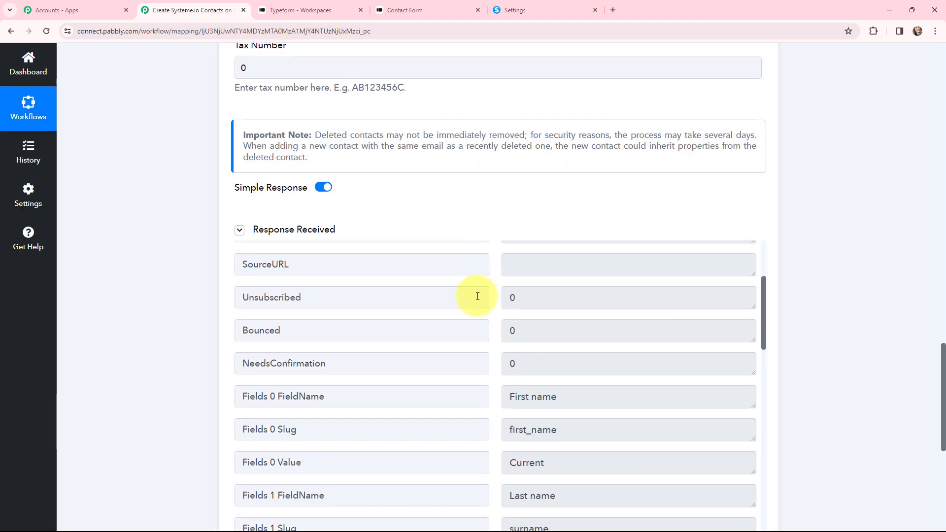
{"action": "scroll", "coordinate": [490, 299], "scroll_direction": "down", "scroll_amount": 5}
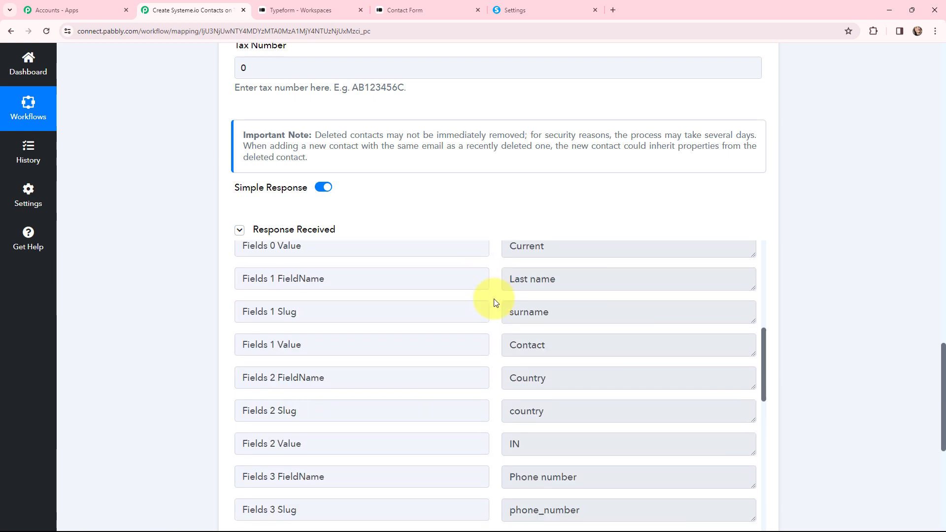
{"action": "scroll", "coordinate": [495, 302], "scroll_direction": "down", "scroll_amount": 4}
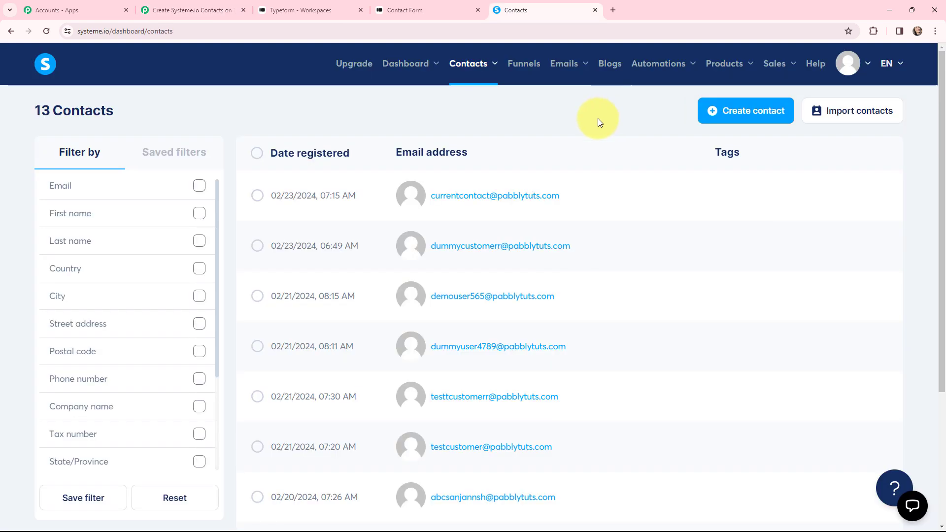
{"action": "mouse_move", "coordinate": [527, 197]}
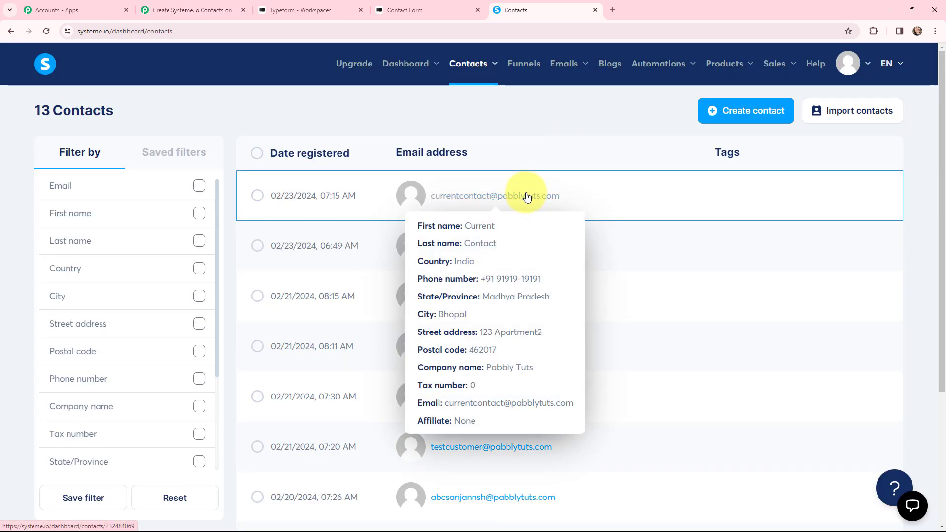